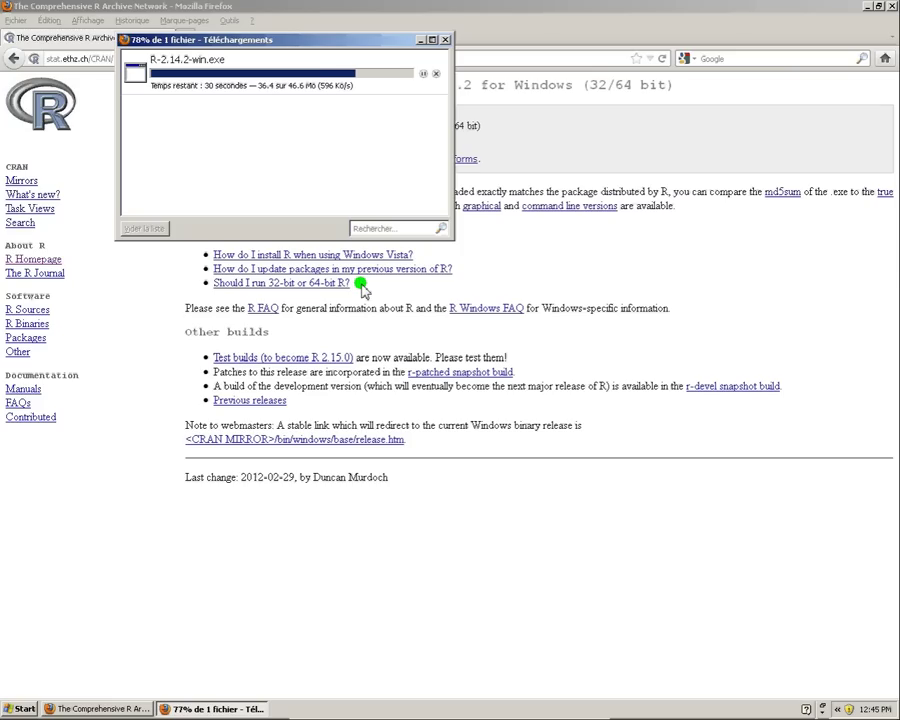
Open the folder containing the R-2.14.2-win.exe download
right_click(230, 93)
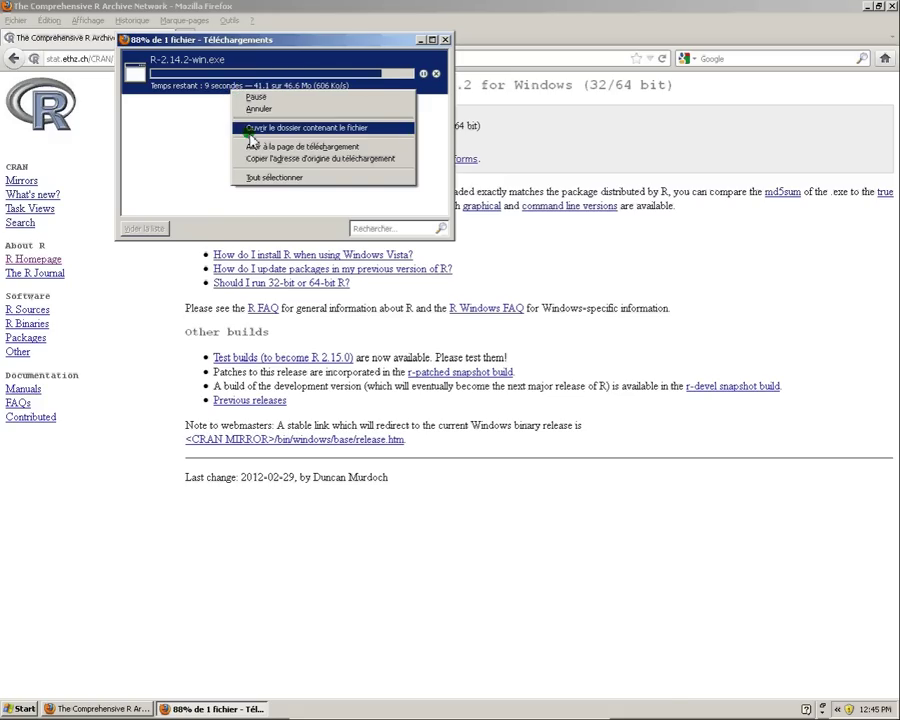
click(251, 130)
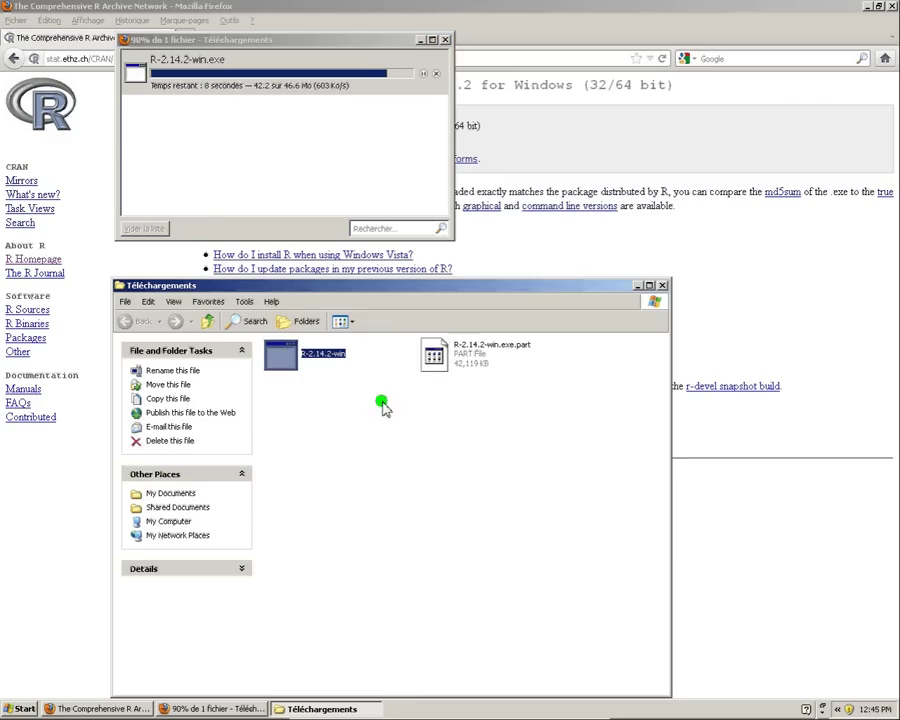
click(386, 449)
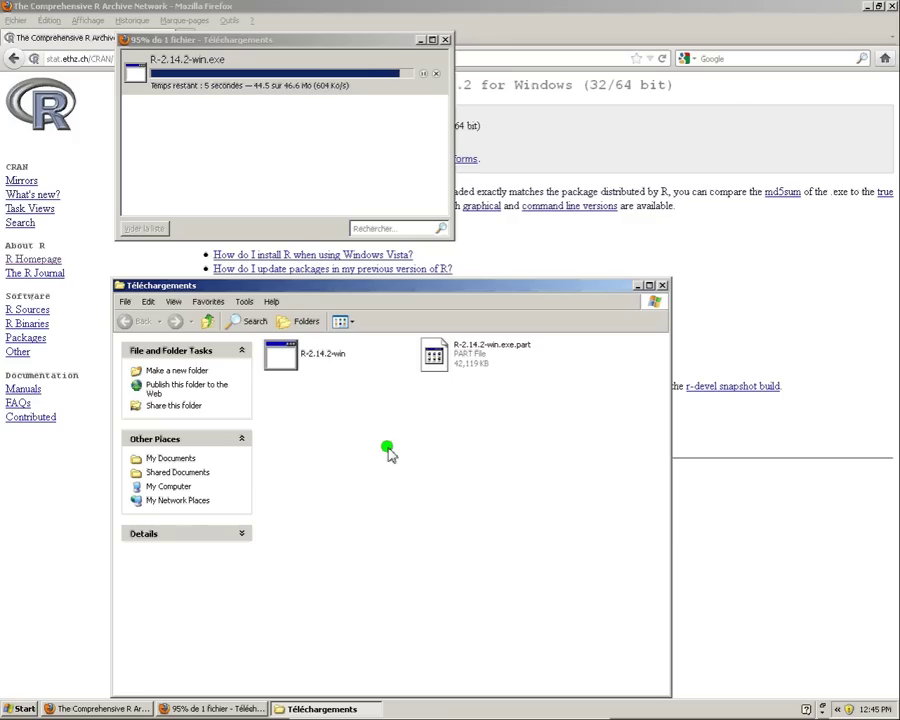
Run the downloaded R-2.14.2-win installer and choose Français as the setup language
click(304, 355)
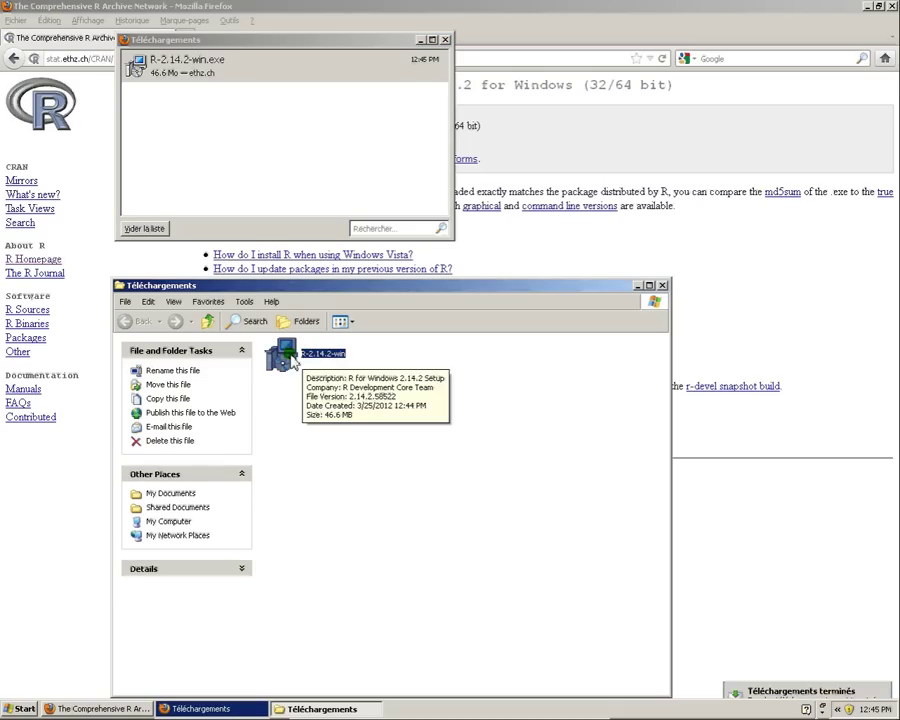
double_click(288, 362)
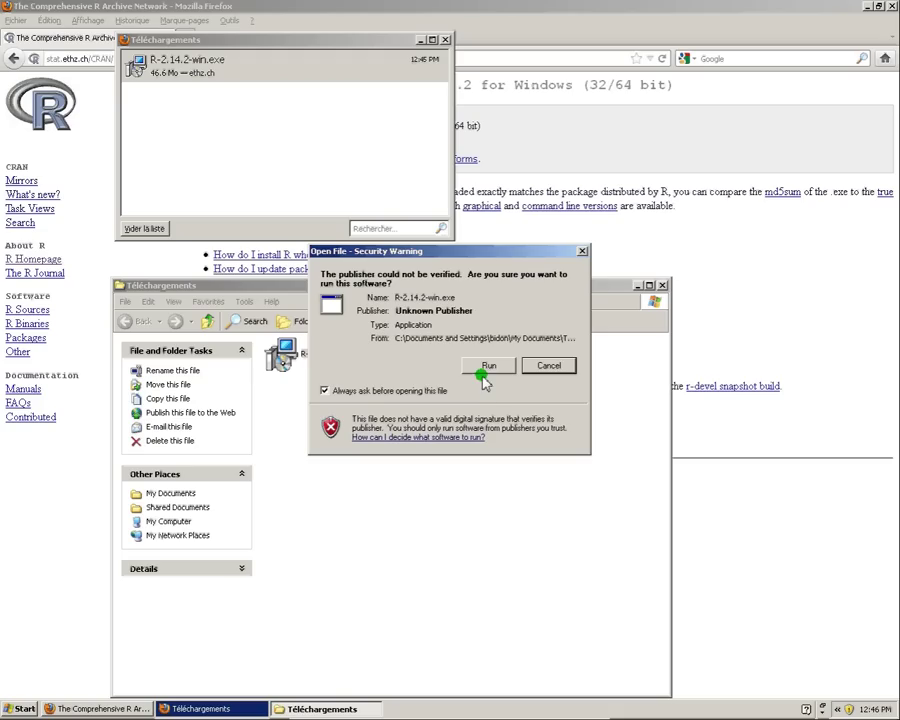
click(549, 367)
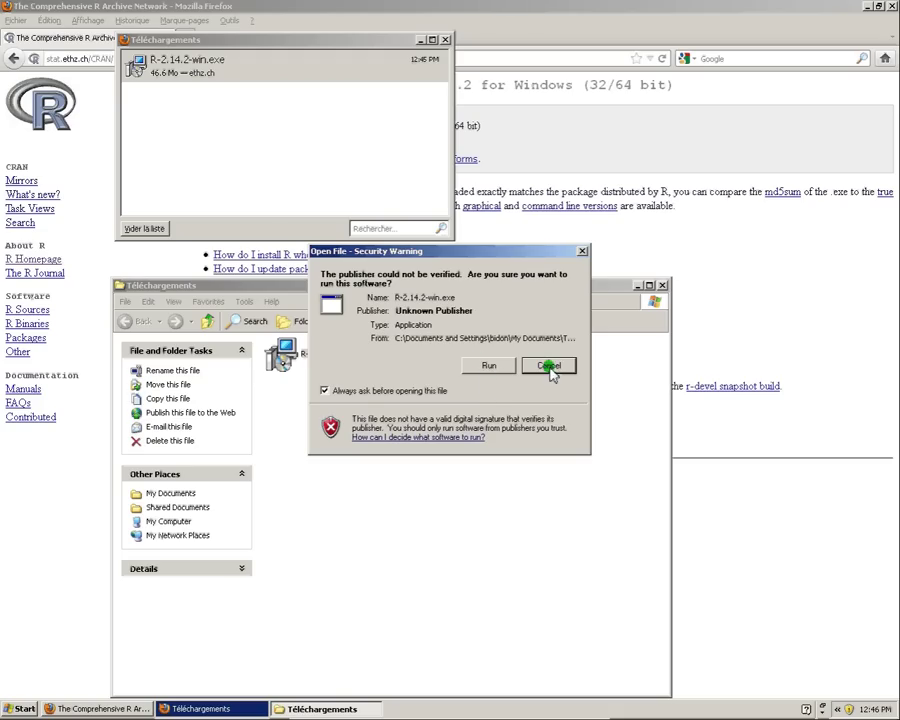
click(492, 367)
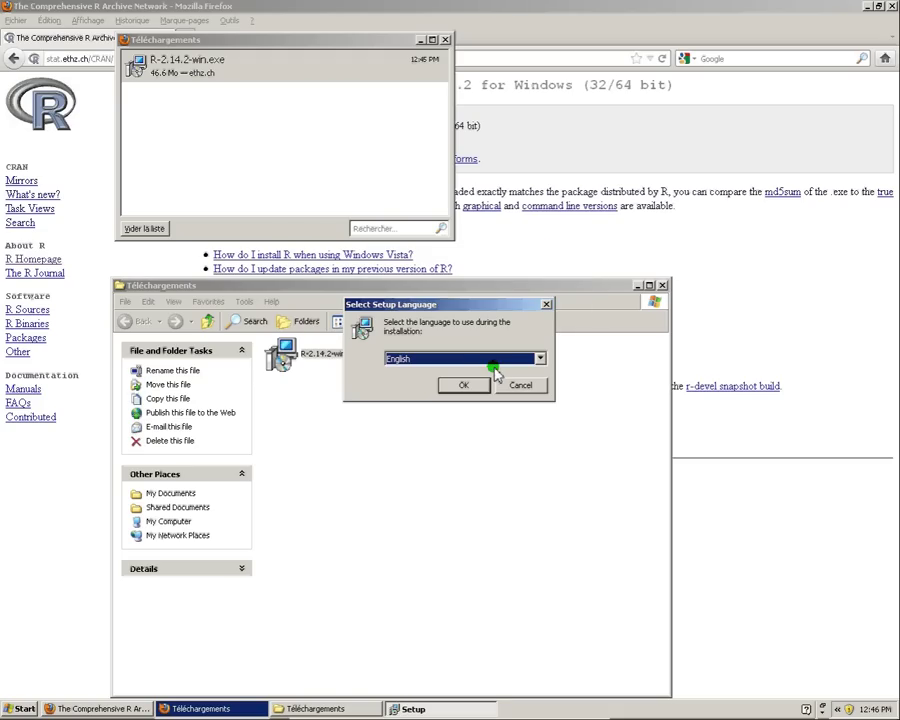
click(463, 362)
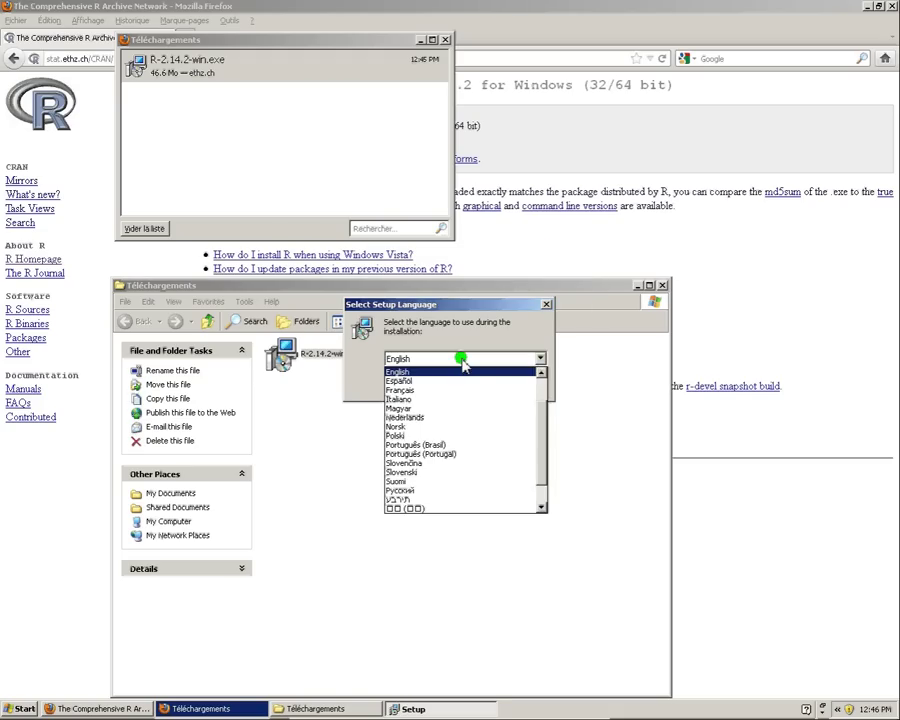
click(419, 390)
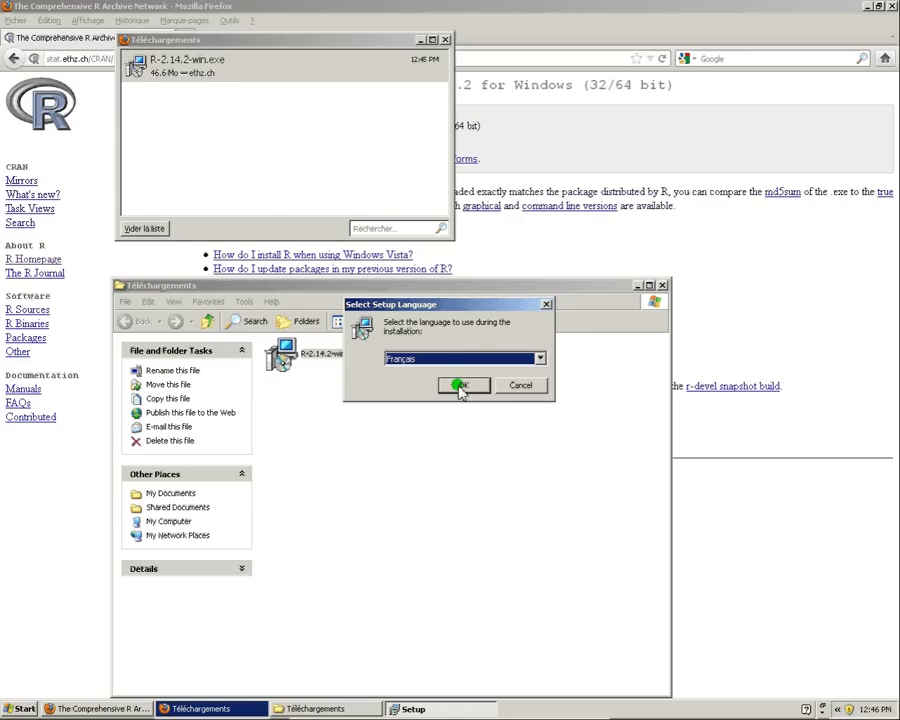
click(460, 386)
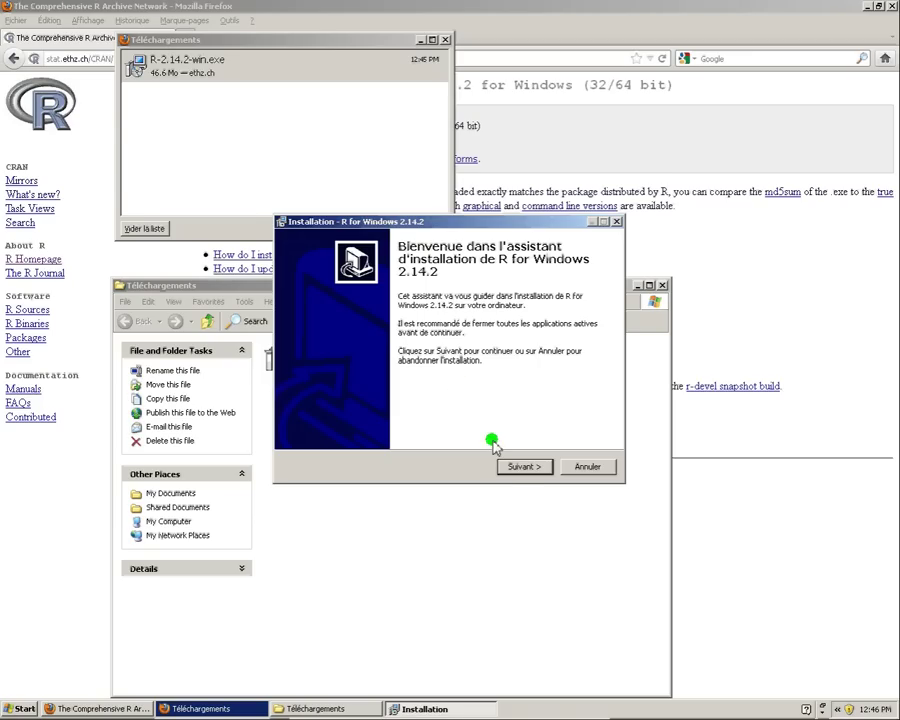
Proceed past the welcome page, look through the GNU General Public License to its end and continue the installation
click(521, 467)
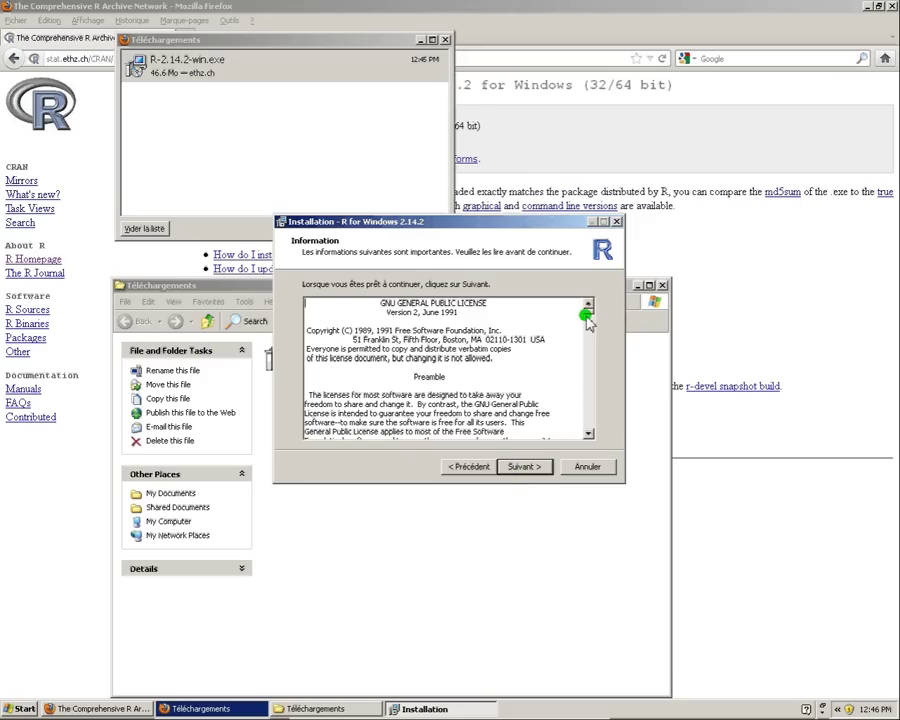
drag(588, 310, 594, 436)
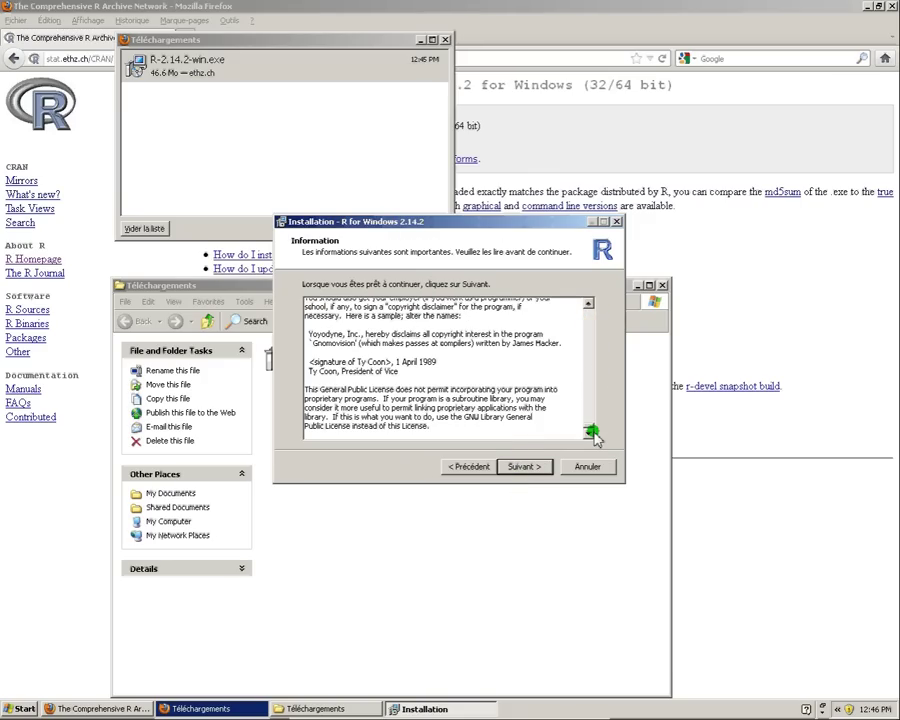
drag(486, 222, 398, 229)
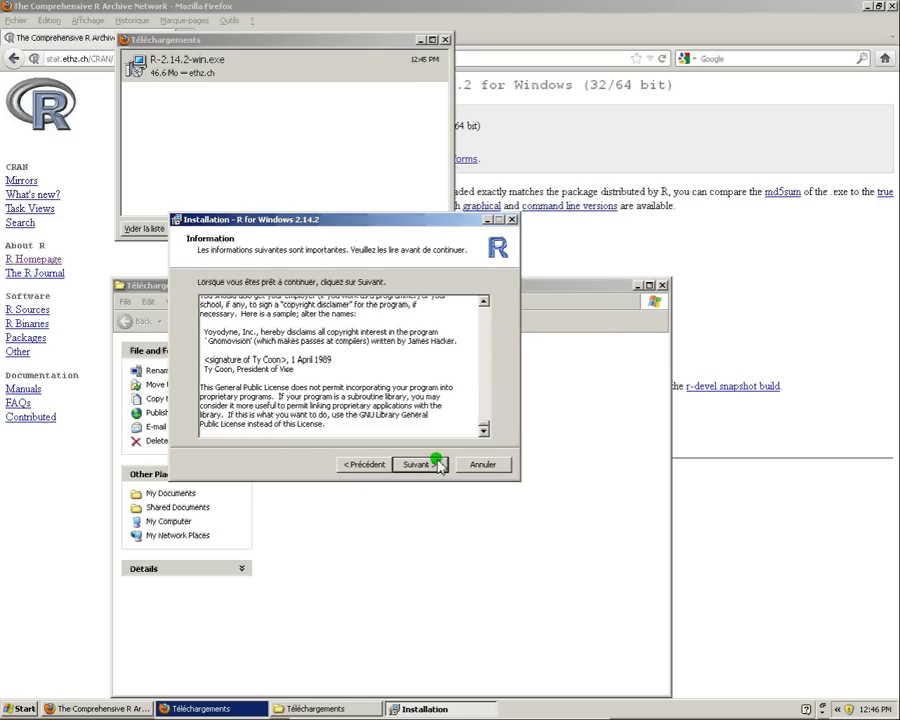
mouse_move(482, 428)
mouse_down()
mouse_move(486, 314)
mouse_move(482, 428)
mouse_up()
click(482, 428)
click(427, 470)
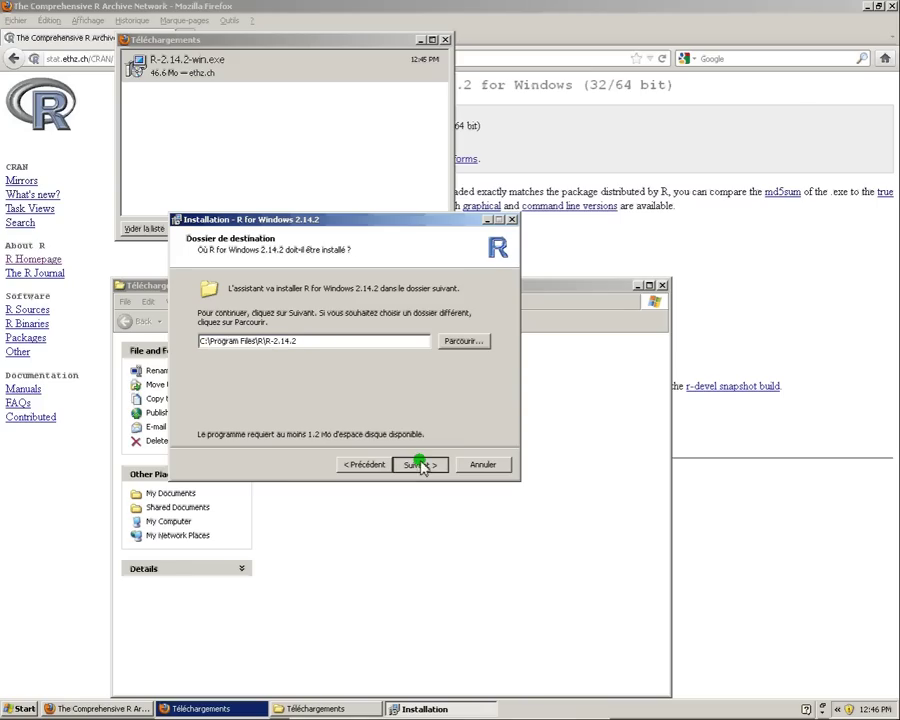
Accept the default destination folder, the 32-bit user installation components, the default startup options and the Start menu folder R
click(418, 465)
drag(484, 349, 482, 403)
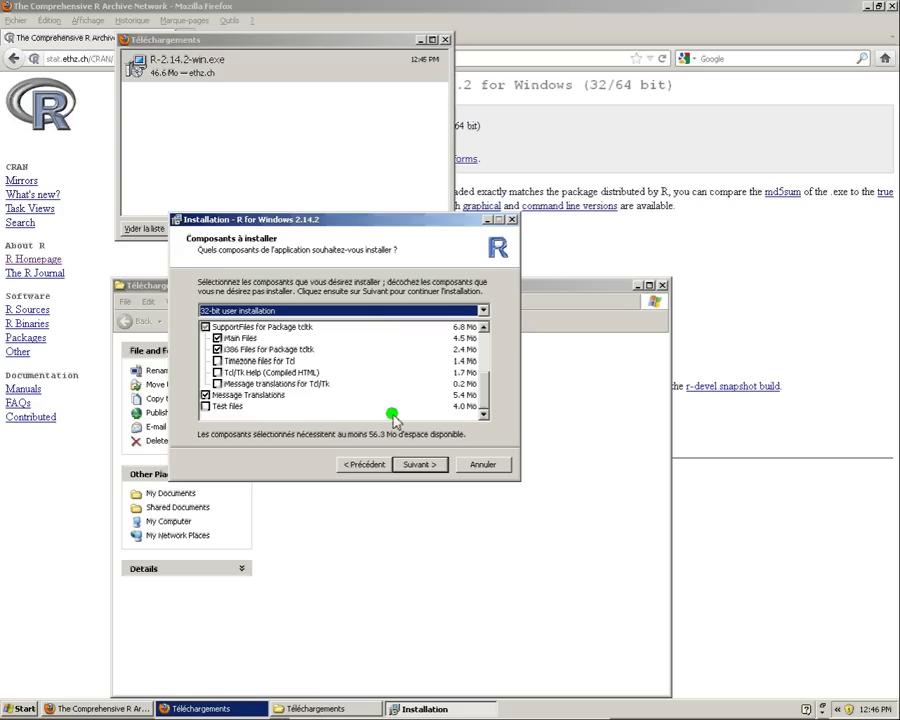
click(424, 466)
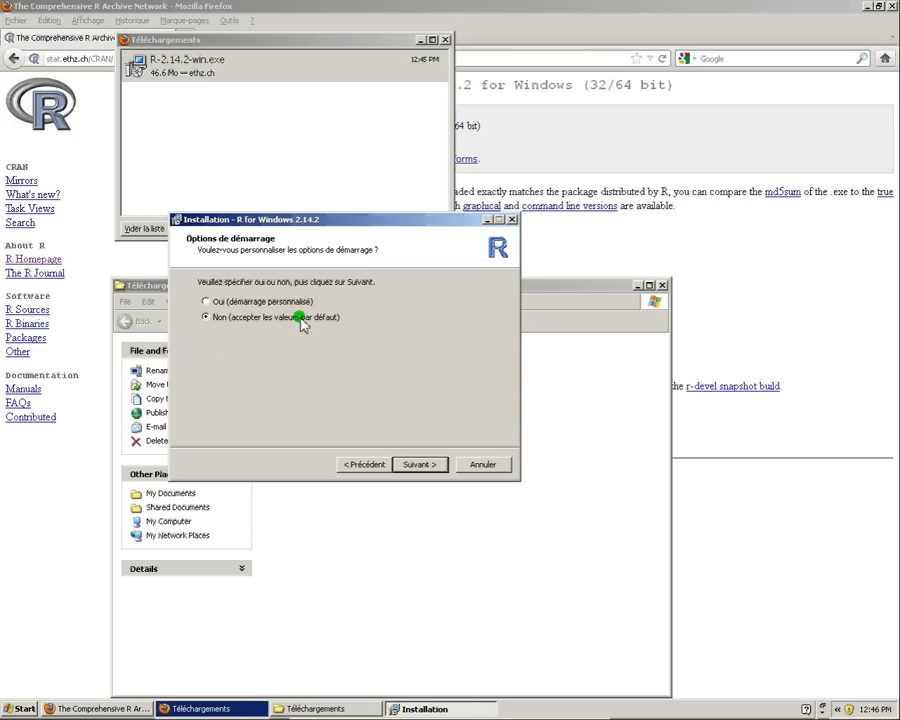
click(424, 466)
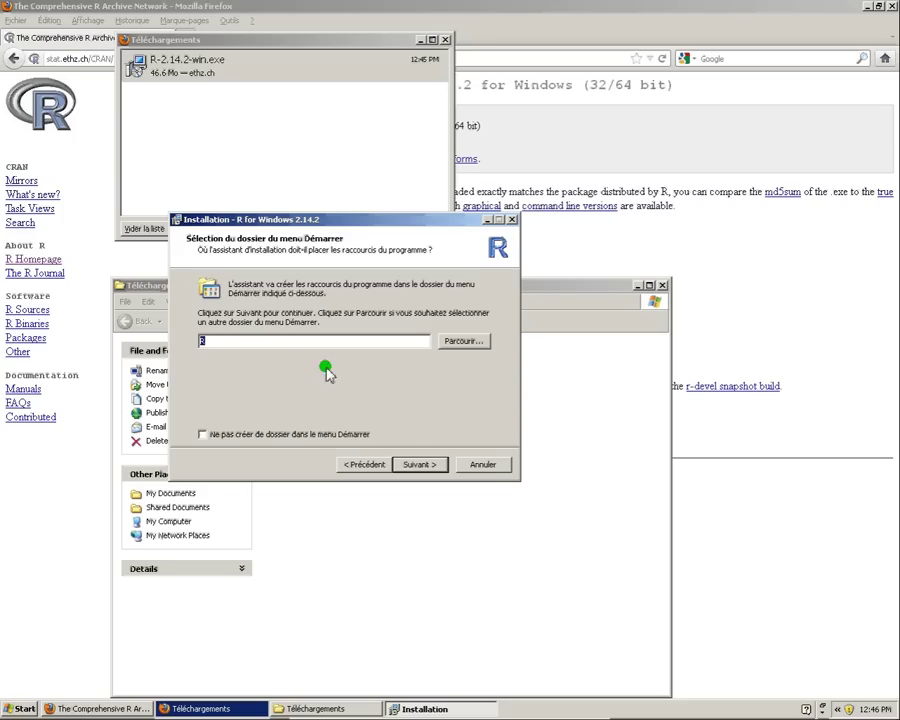
click(418, 465)
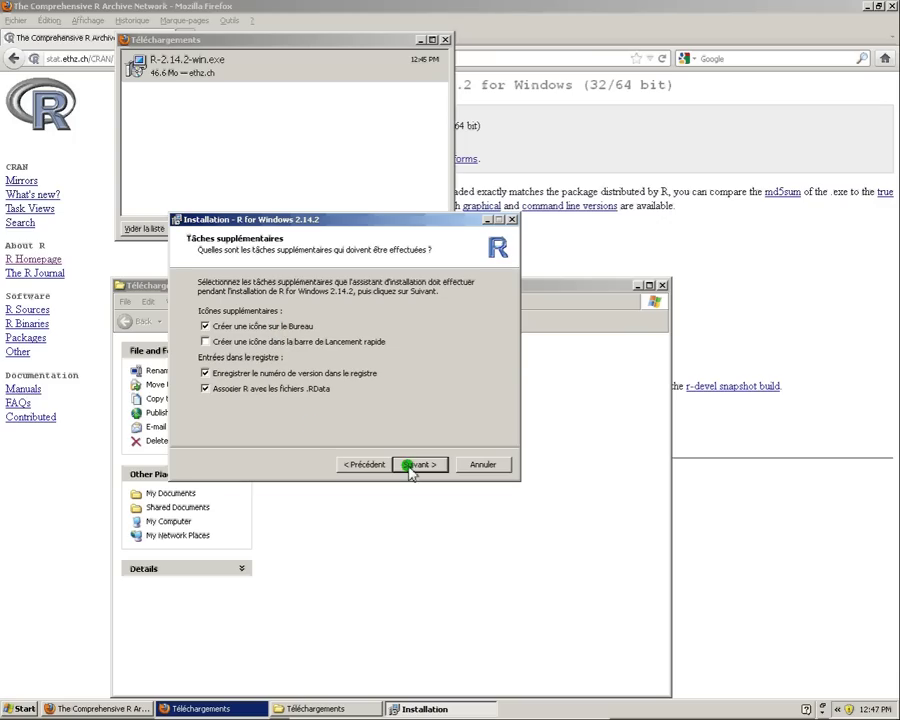
Keep the desktop icon task enabled, add the Quick Launch icon, install R and finish the setup wizard
click(295, 326)
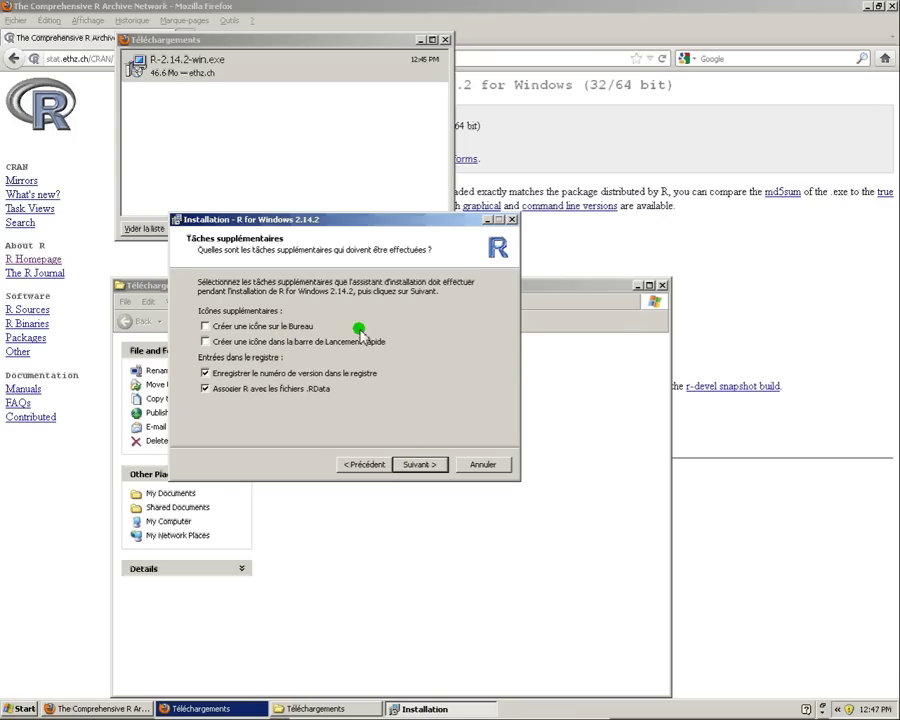
click(290, 326)
click(248, 342)
click(418, 466)
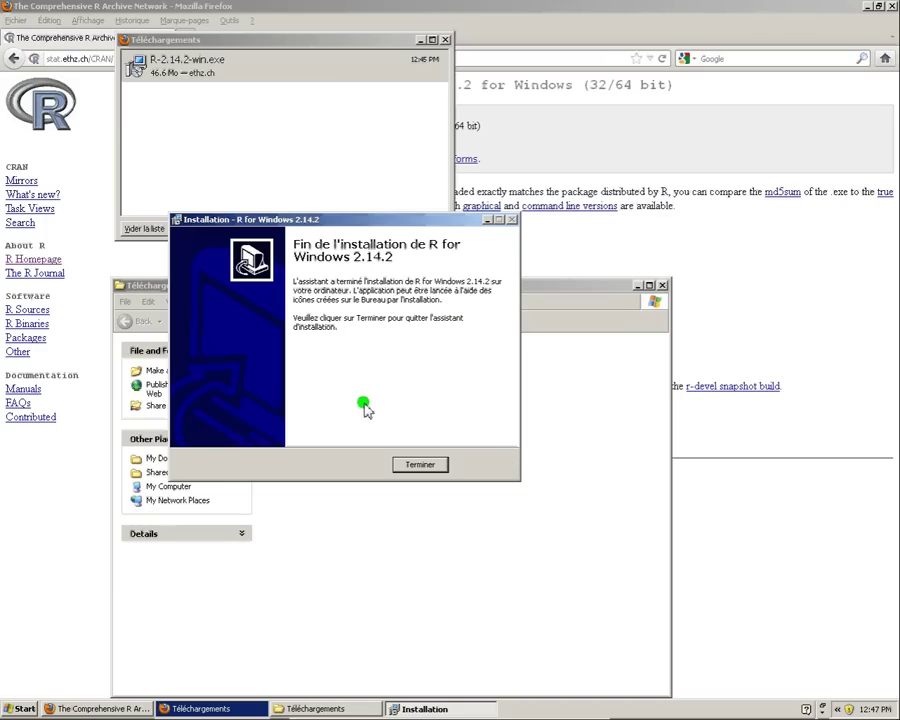
click(428, 466)
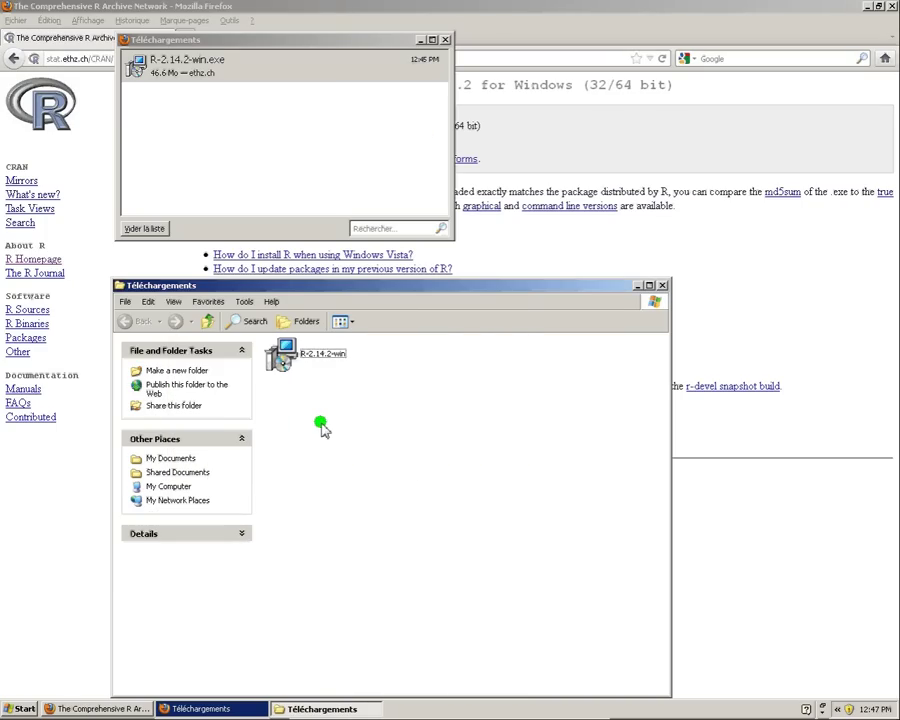
Launch R 2.14.2 from its desktop shortcut and quit it without saving the workspace image
key(super+d)
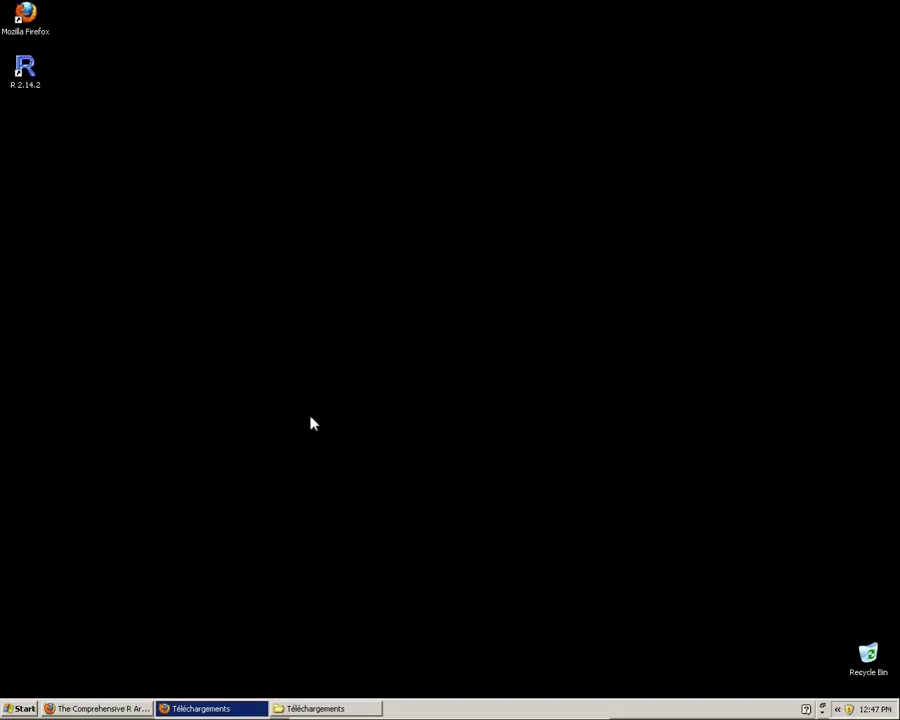
double_click(34, 86)
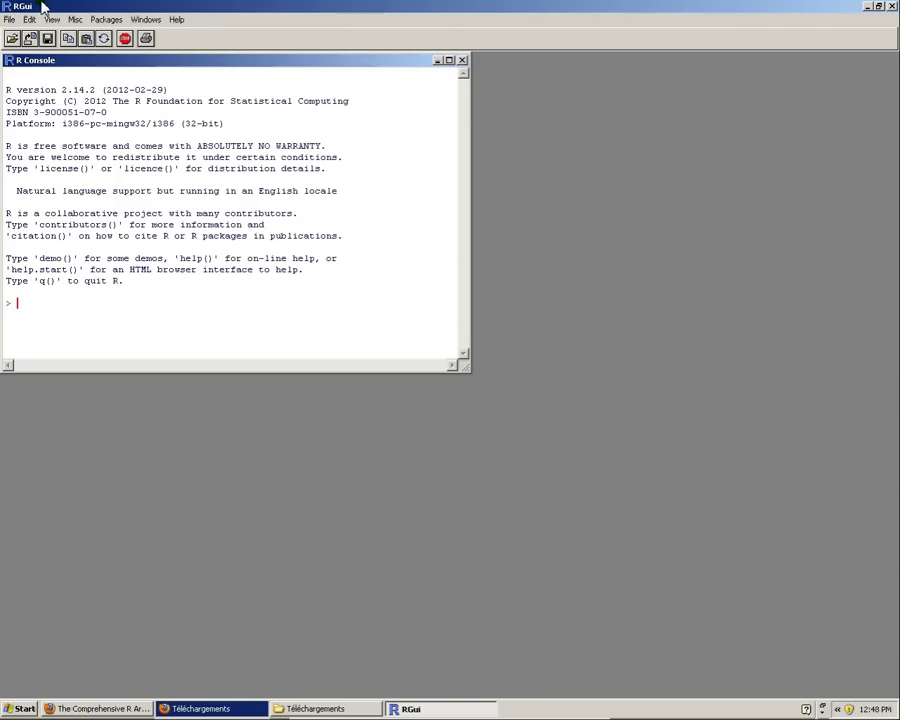
click(40, 38)
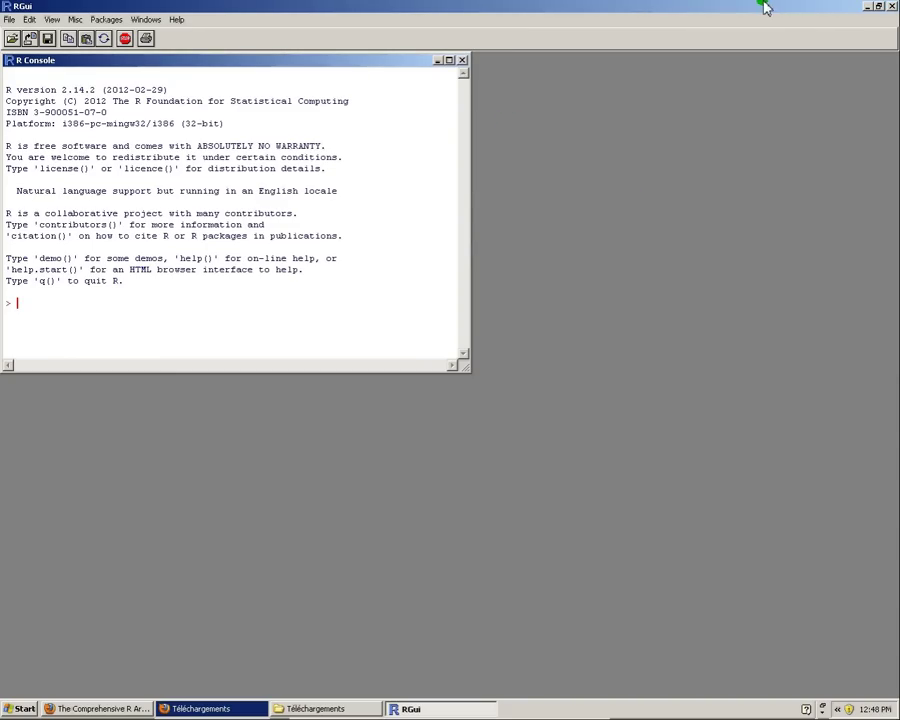
click(892, 6)
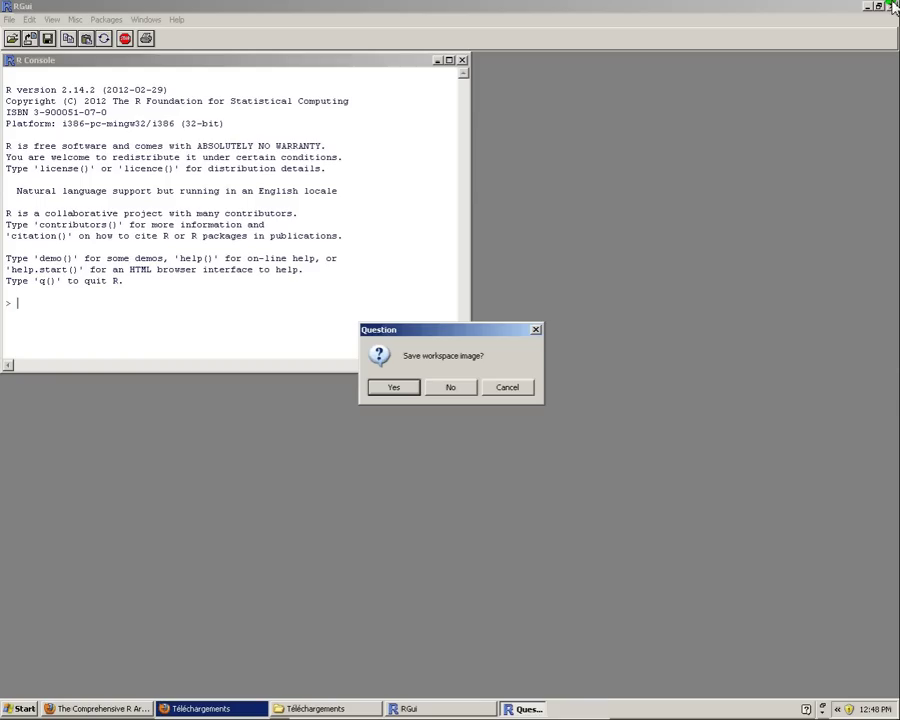
click(462, 389)
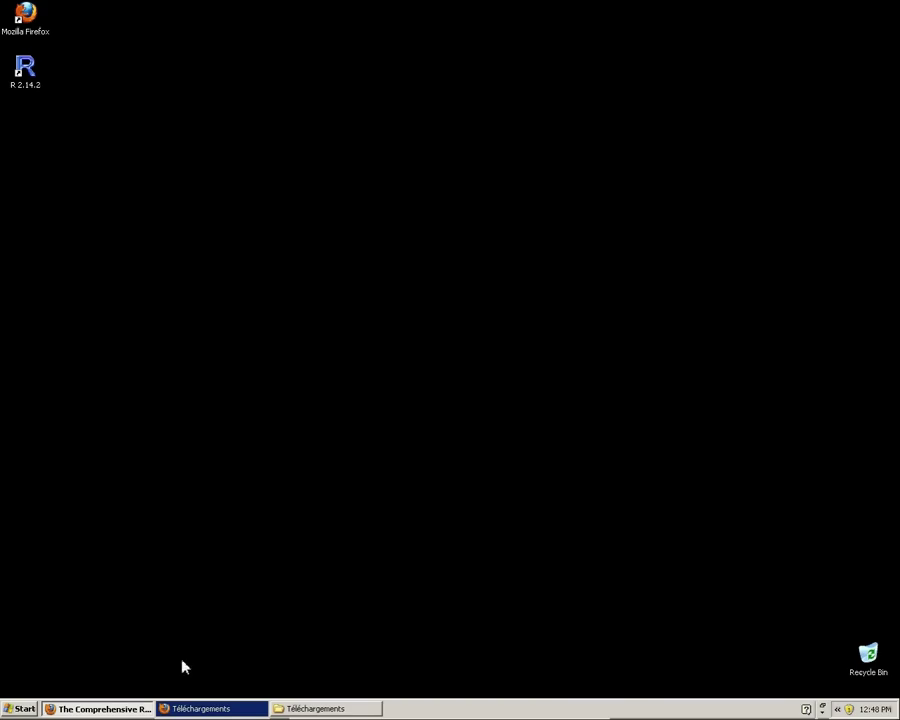
Switch back to Firefox, go to the Google home page and search for "r studio"
click(110, 709)
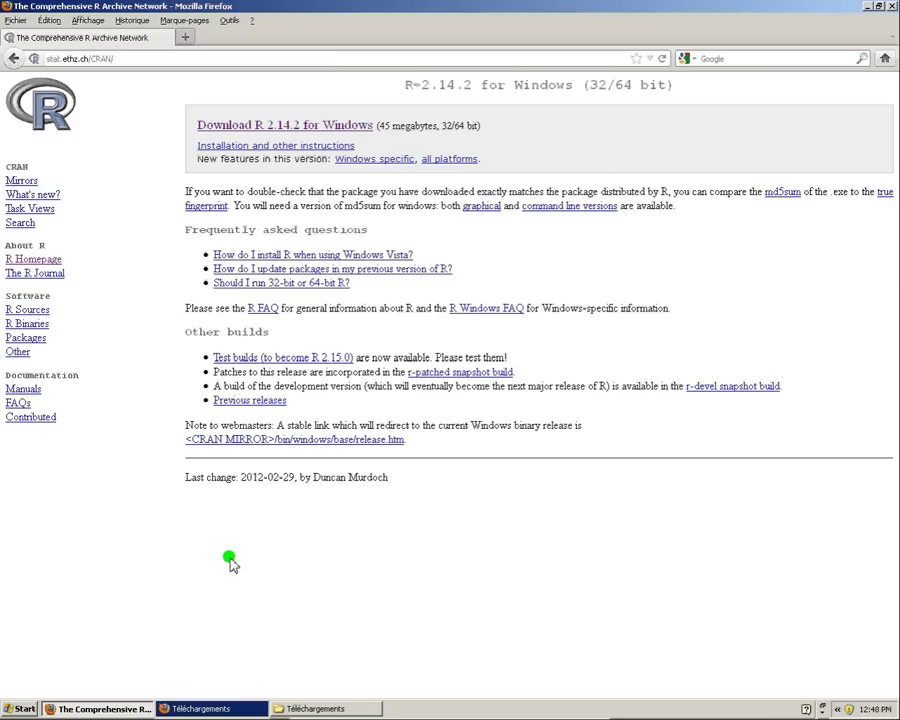
key(alt+Home)
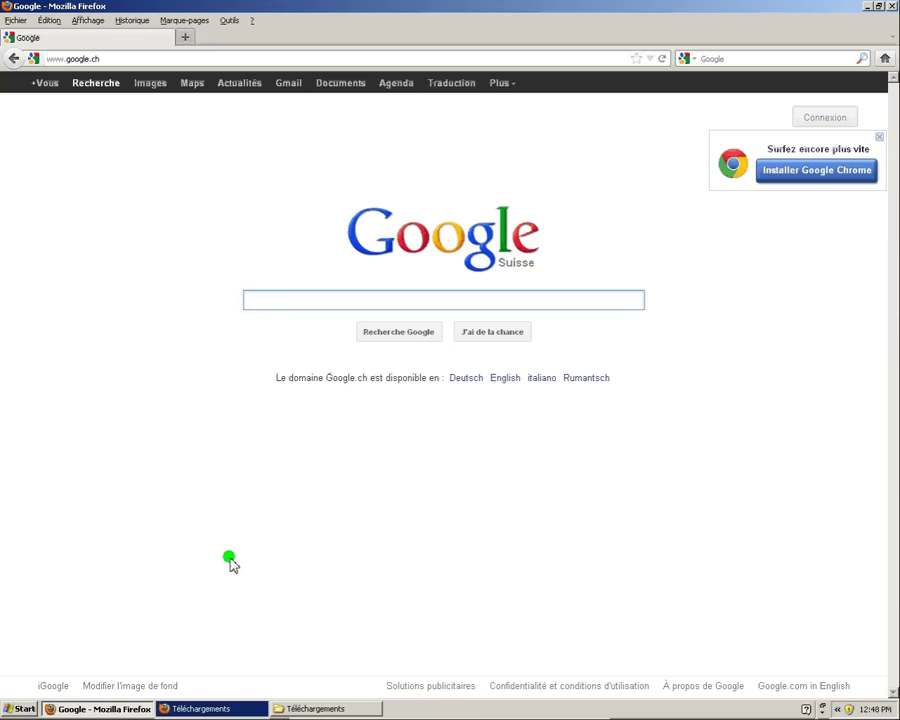
text(r st)
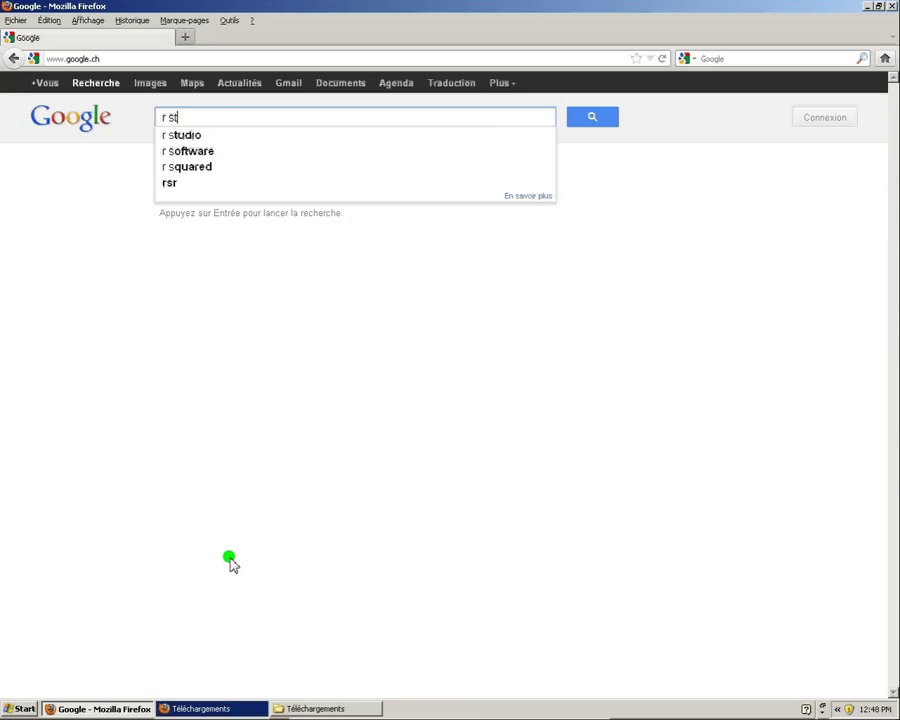
text(udio)
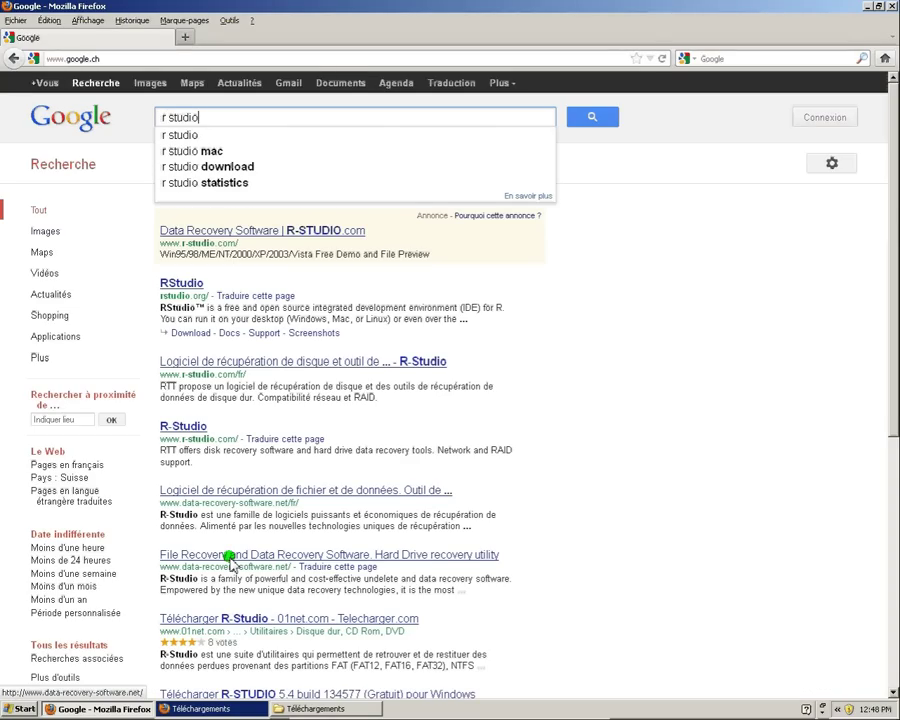
key(Return)
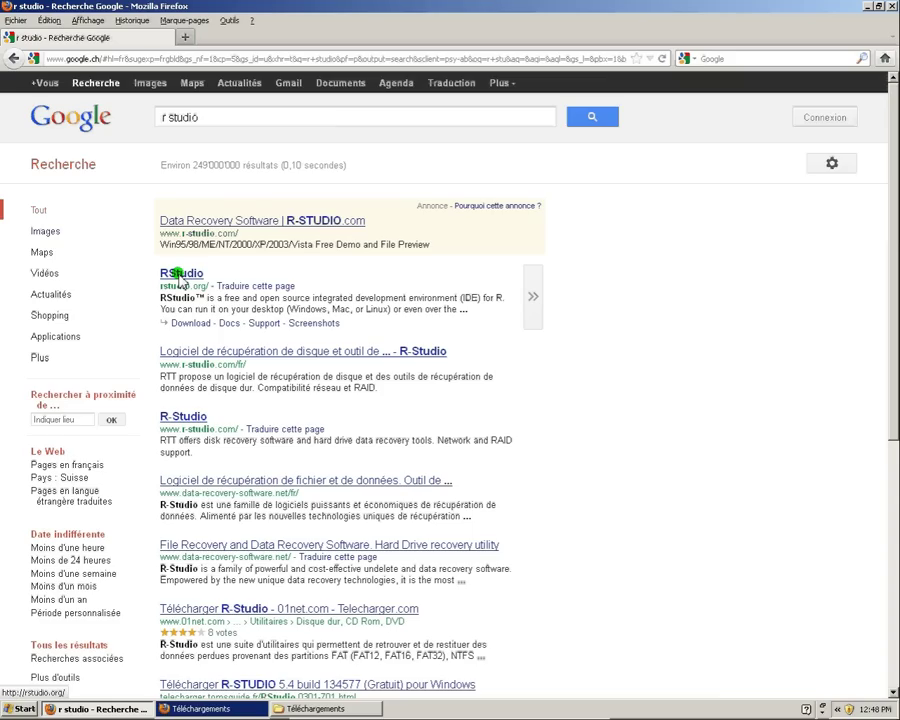
Open the rstudio.org site, go to the RStudio Desktop download page and highlight the "Recommended For Your System" heading
click(179, 279)
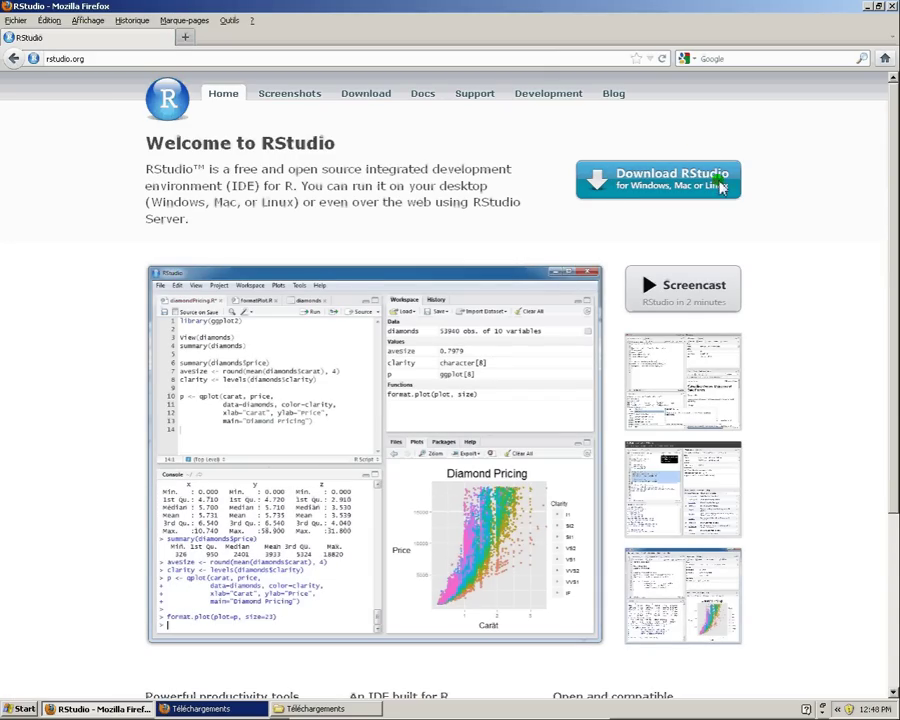
click(646, 187)
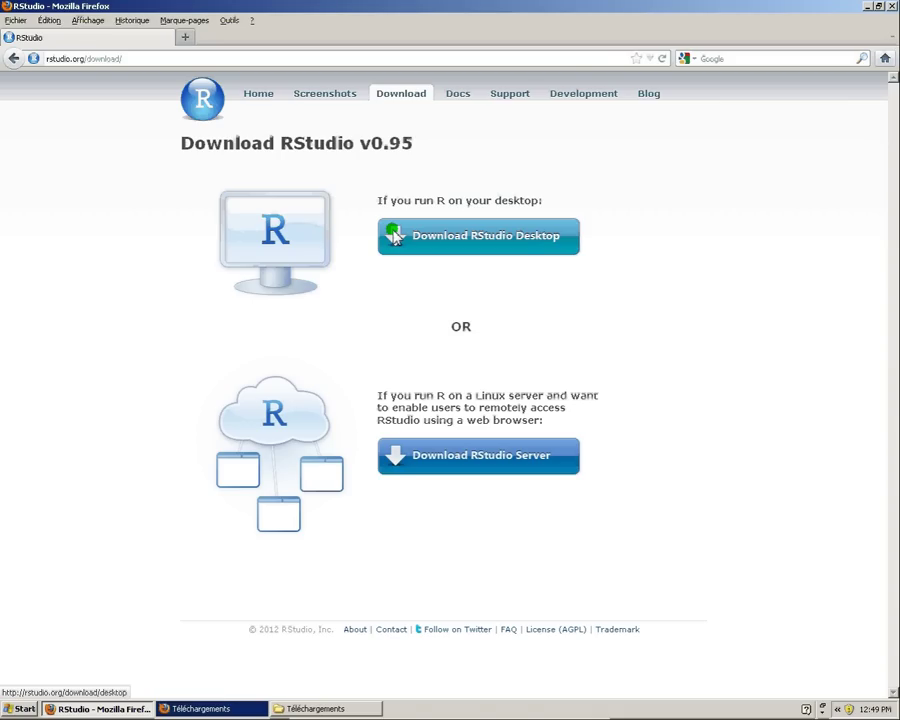
click(535, 246)
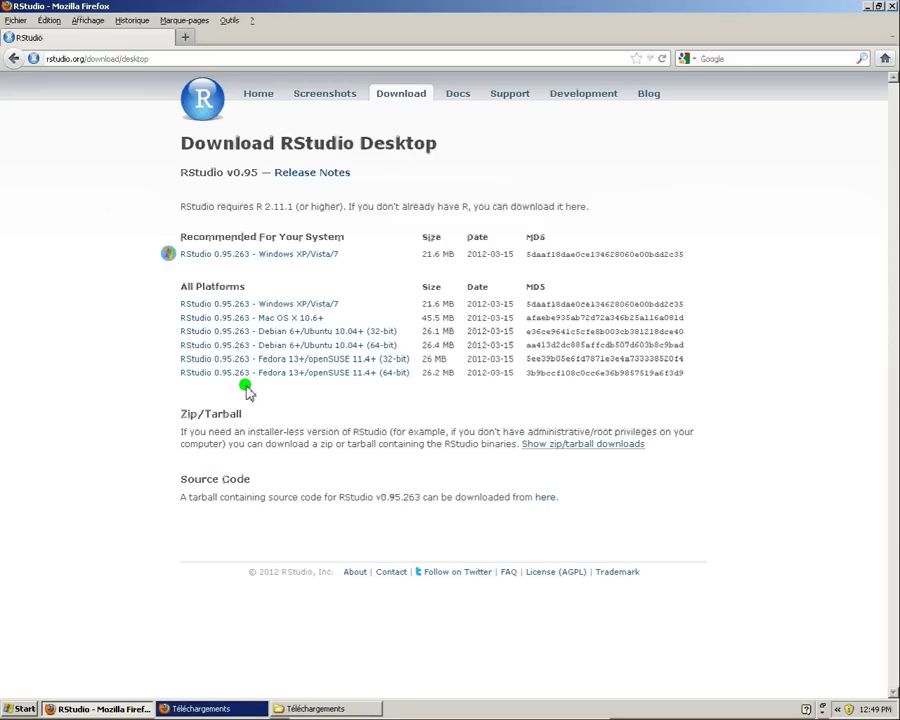
drag(182, 236, 346, 236)
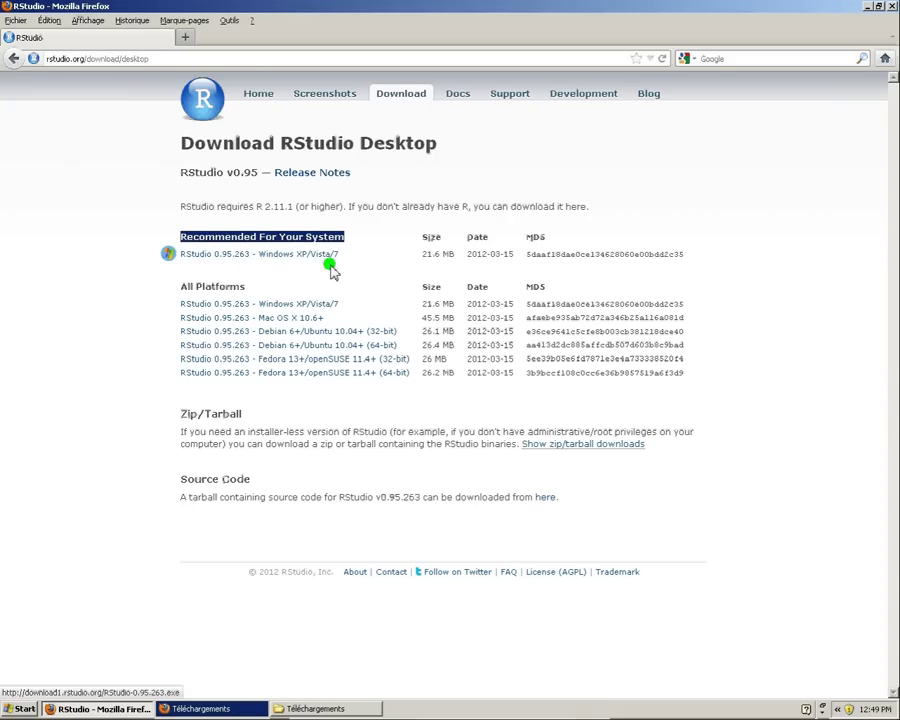
Download the recommended RStudio 0.95.263 installer for Windows XP/Vista/7 and save the file
click(261, 277)
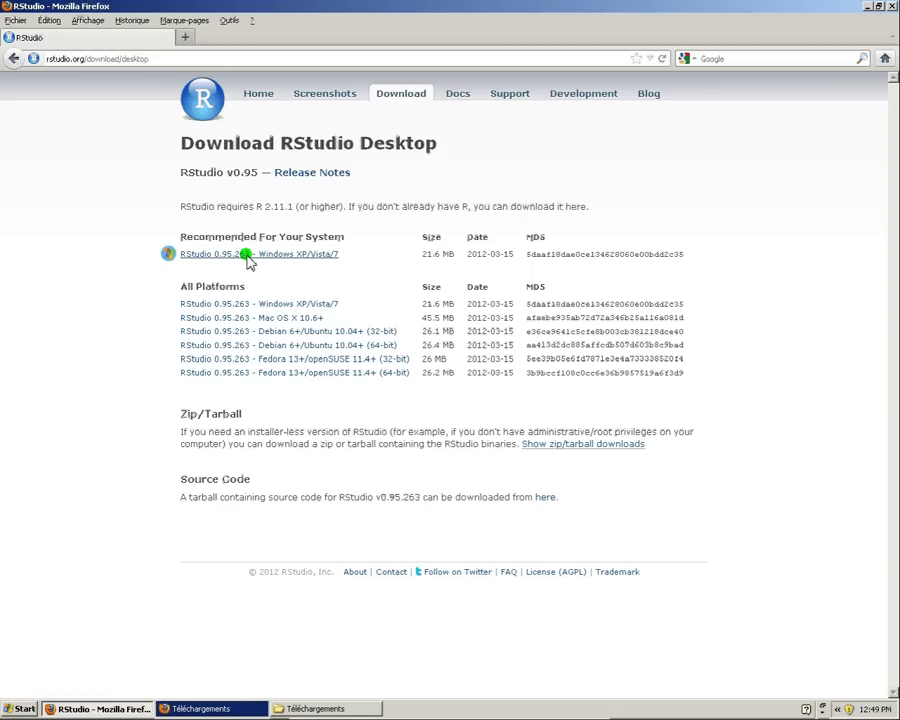
click(248, 256)
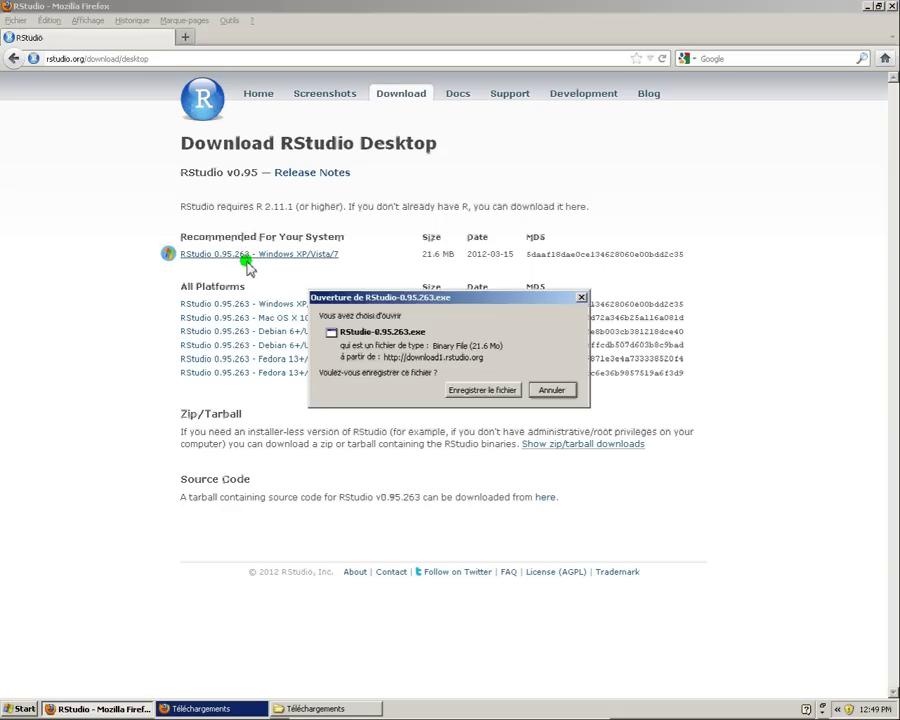
click(476, 391)
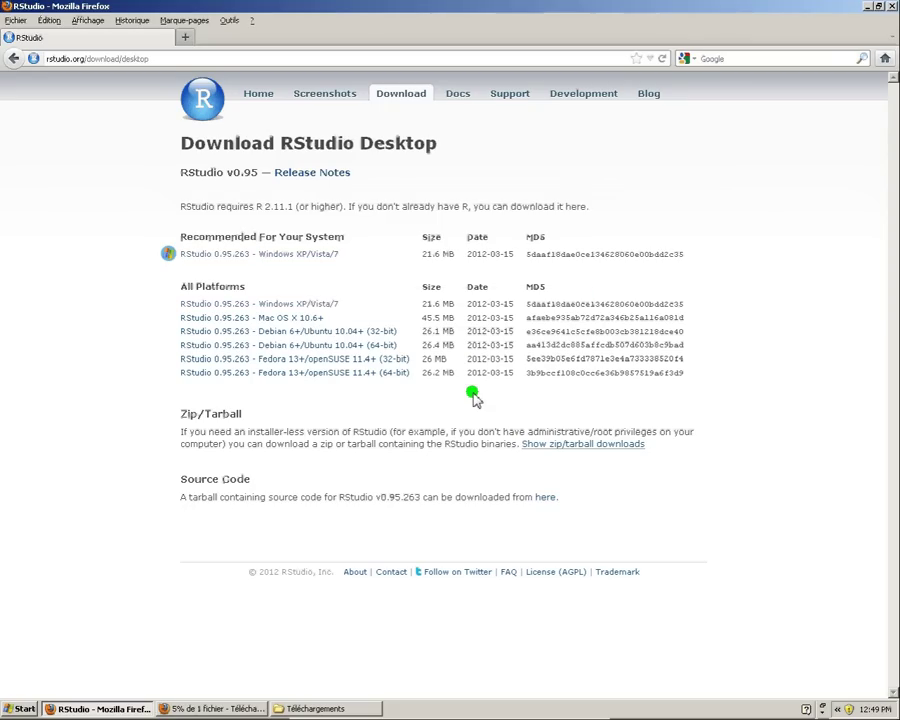
Check the progress of the RStudio-0.95.263.exe download and bring up the Téléchargements folder window
click(240, 708)
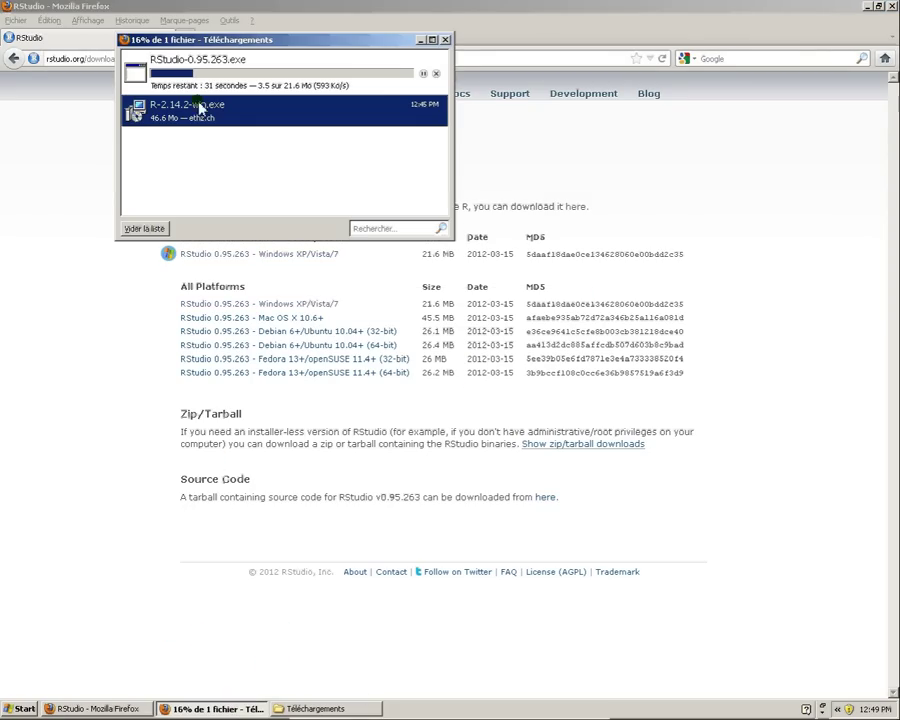
click(232, 60)
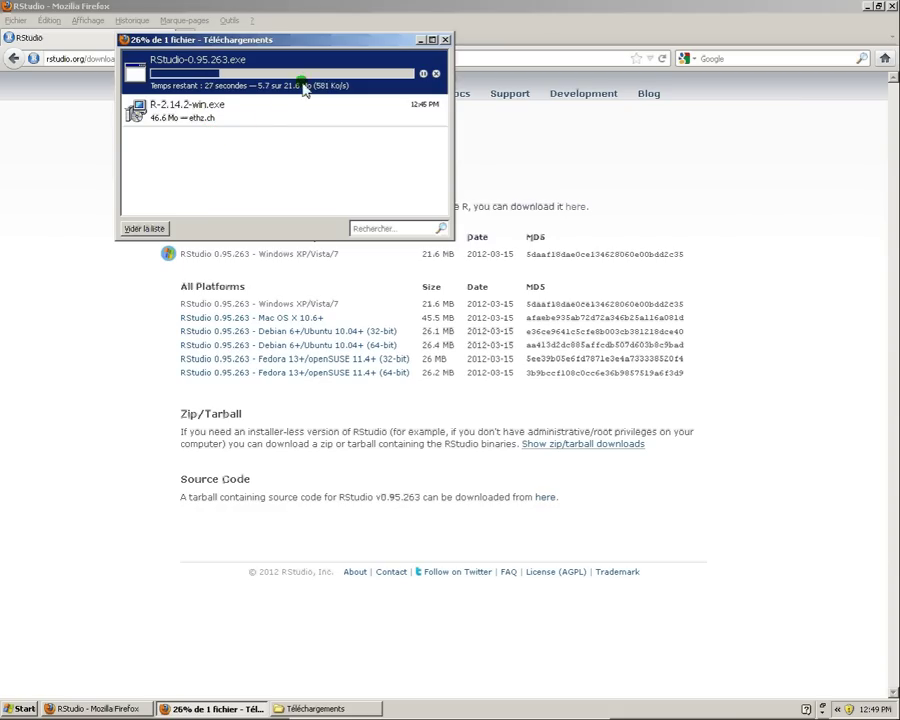
click(203, 128)
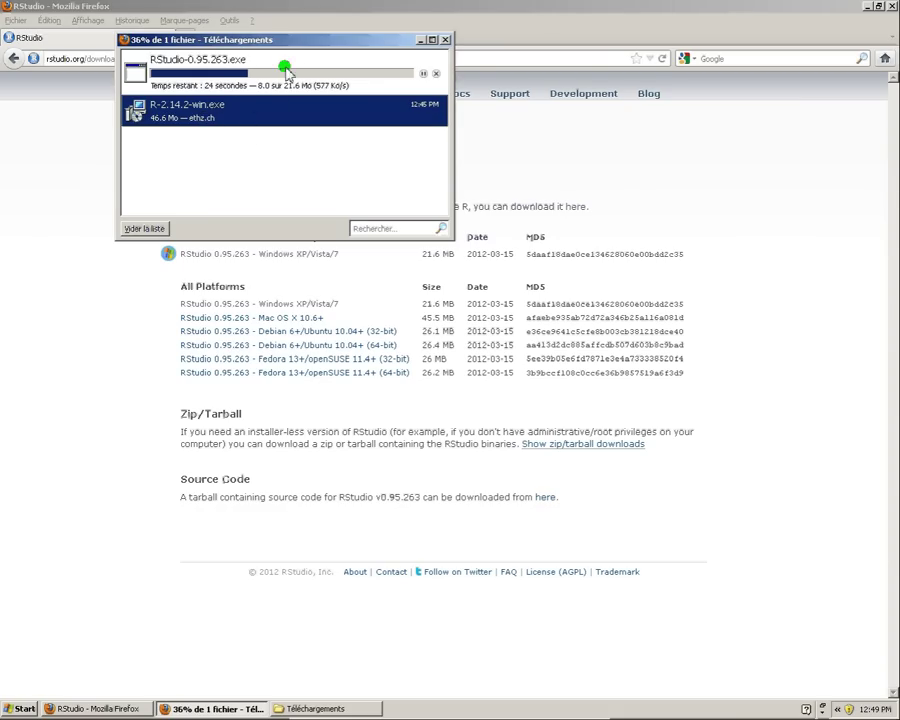
click(233, 62)
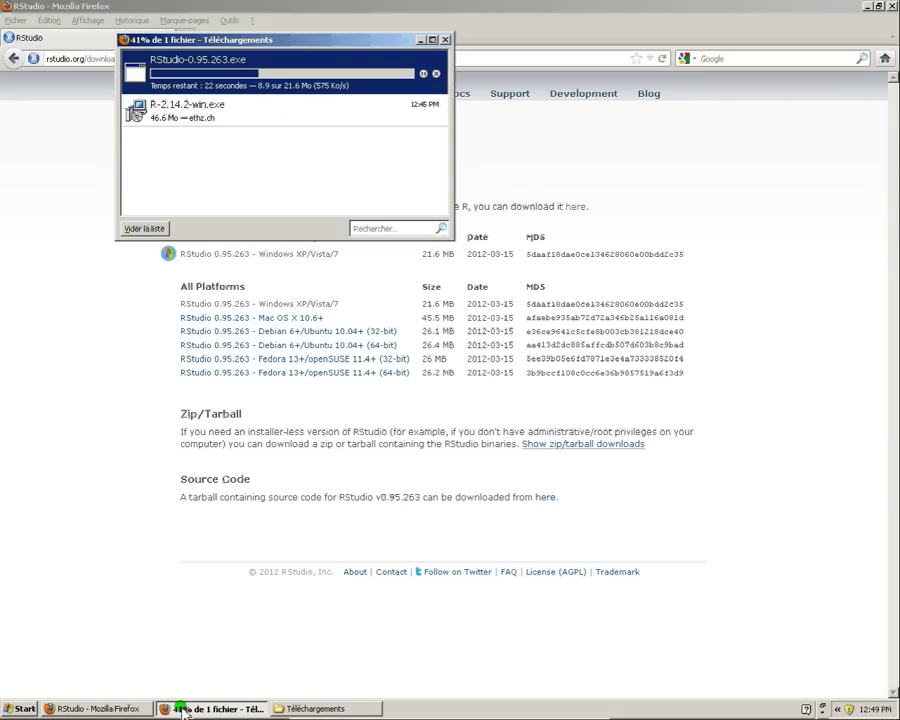
click(315, 708)
click(183, 710)
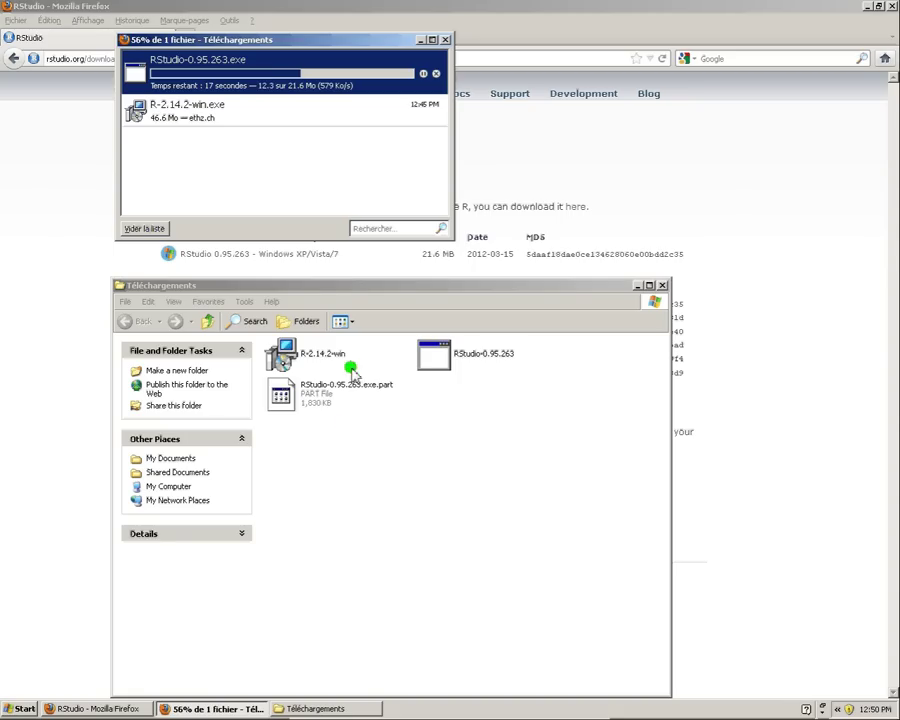
click(347, 287)
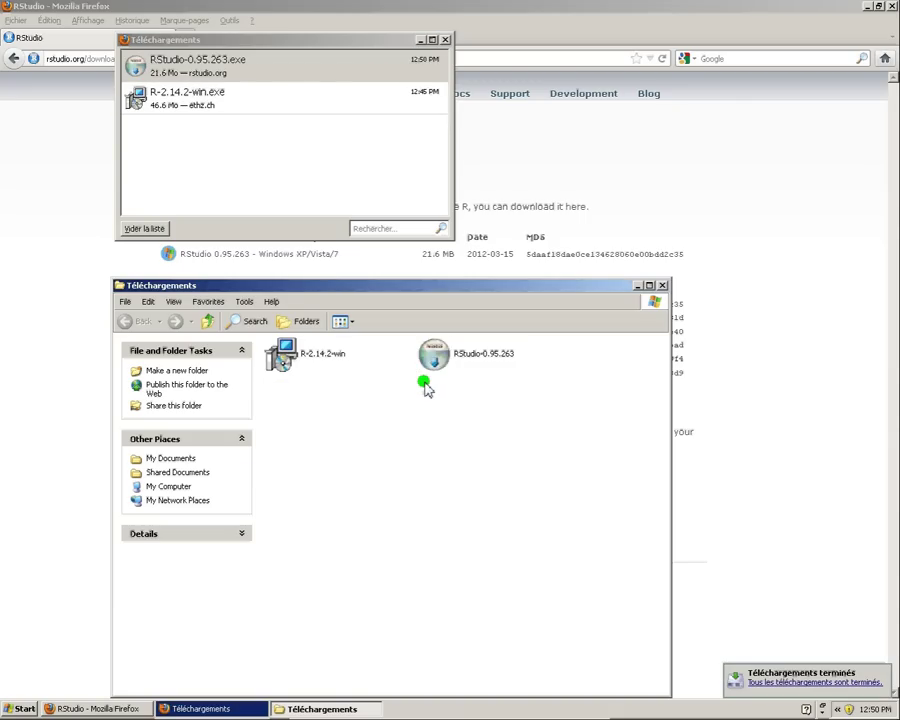
Run the RStudio-0.95.263 installer, keep the default destination and Start Menu folders, install RStudio and finish the setup wizard
click(436, 357)
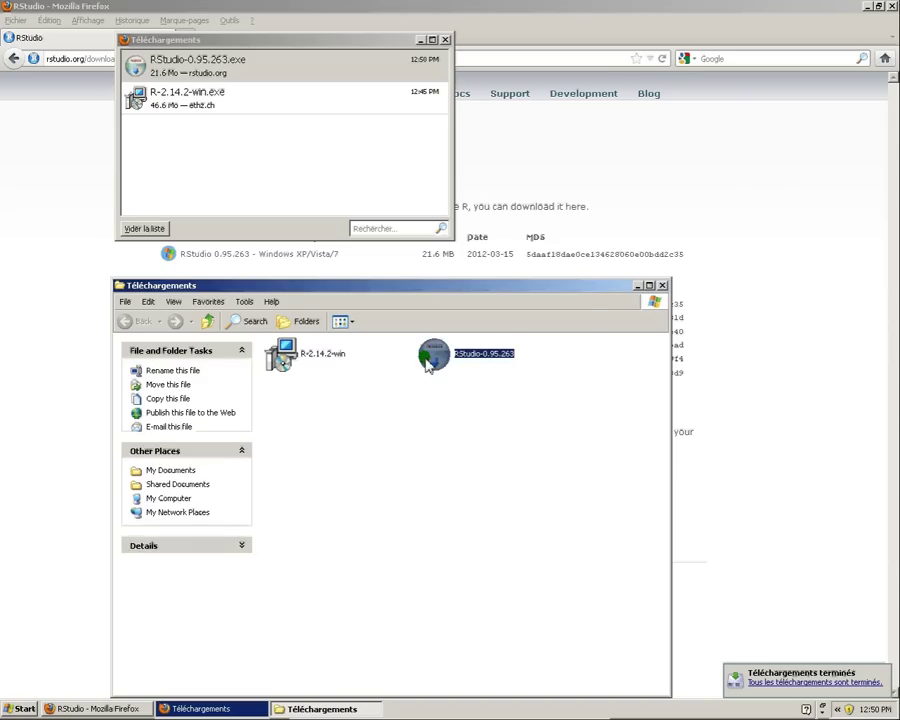
double_click(437, 360)
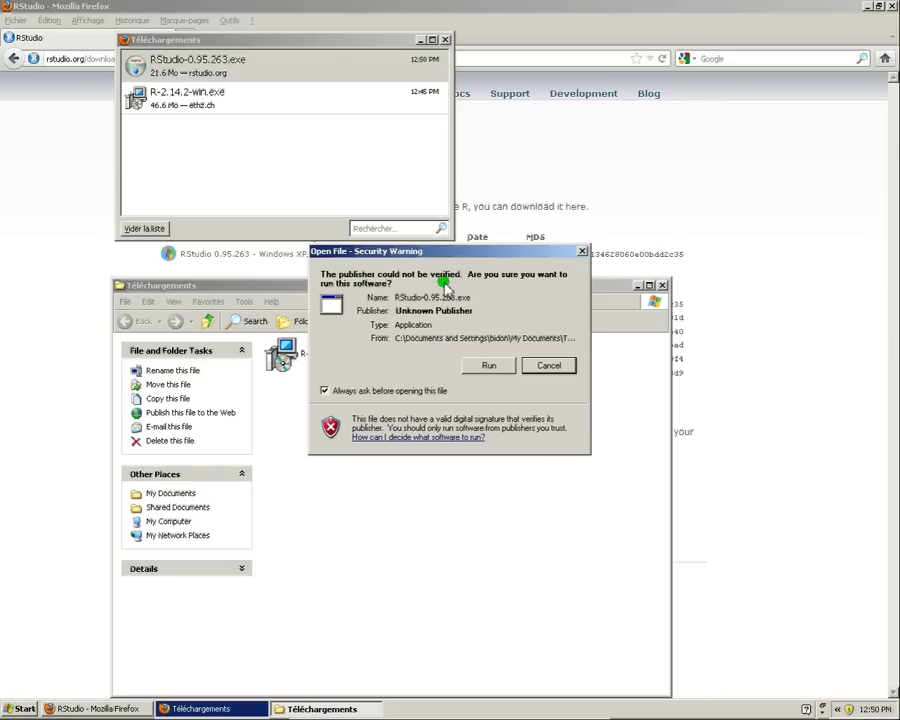
click(487, 367)
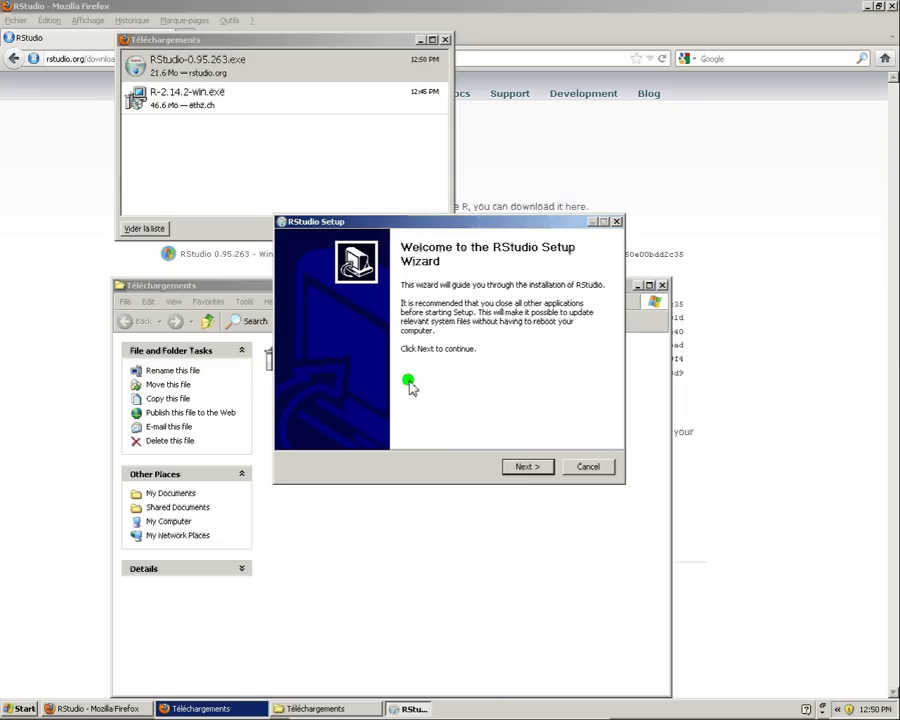
click(526, 469)
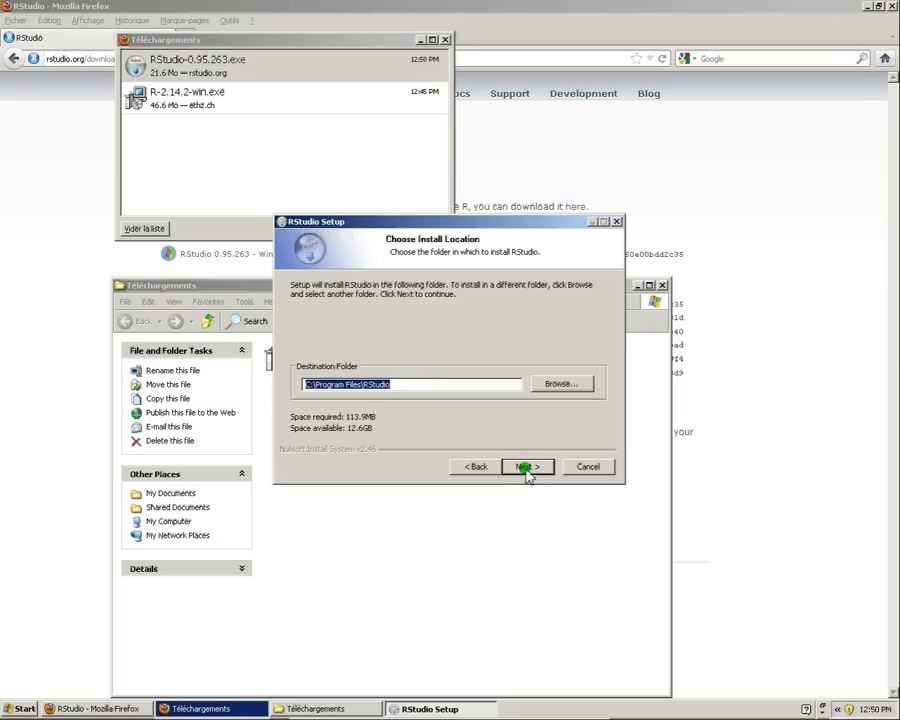
click(526, 468)
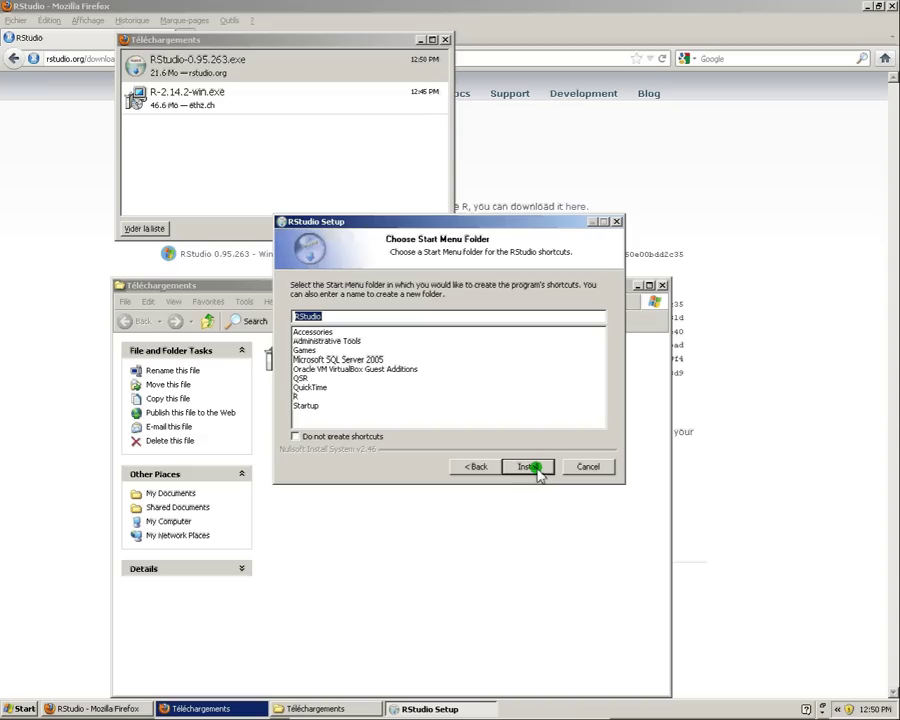
click(530, 467)
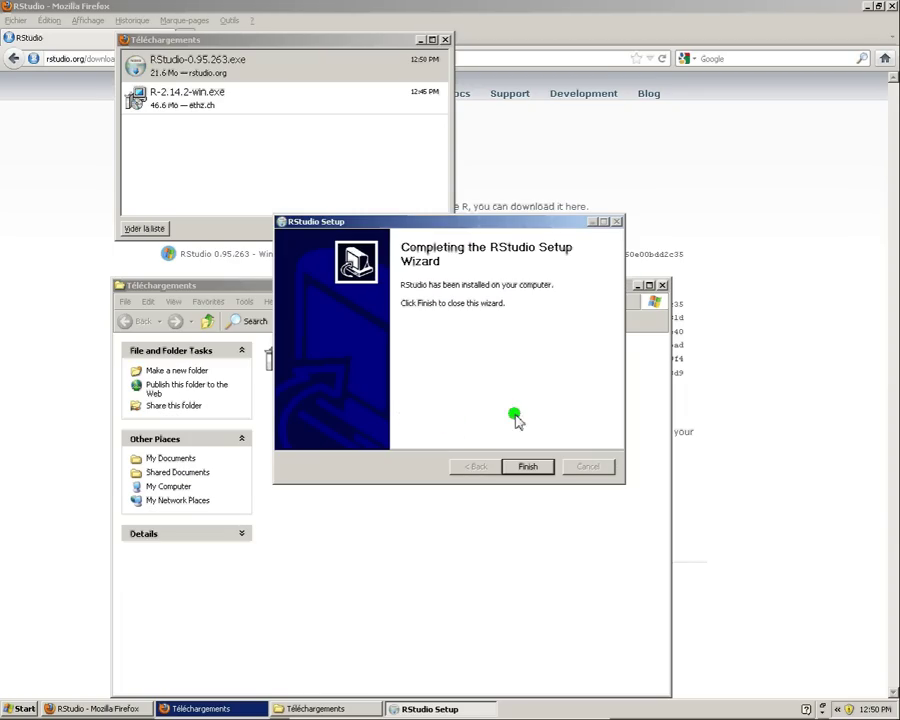
click(528, 467)
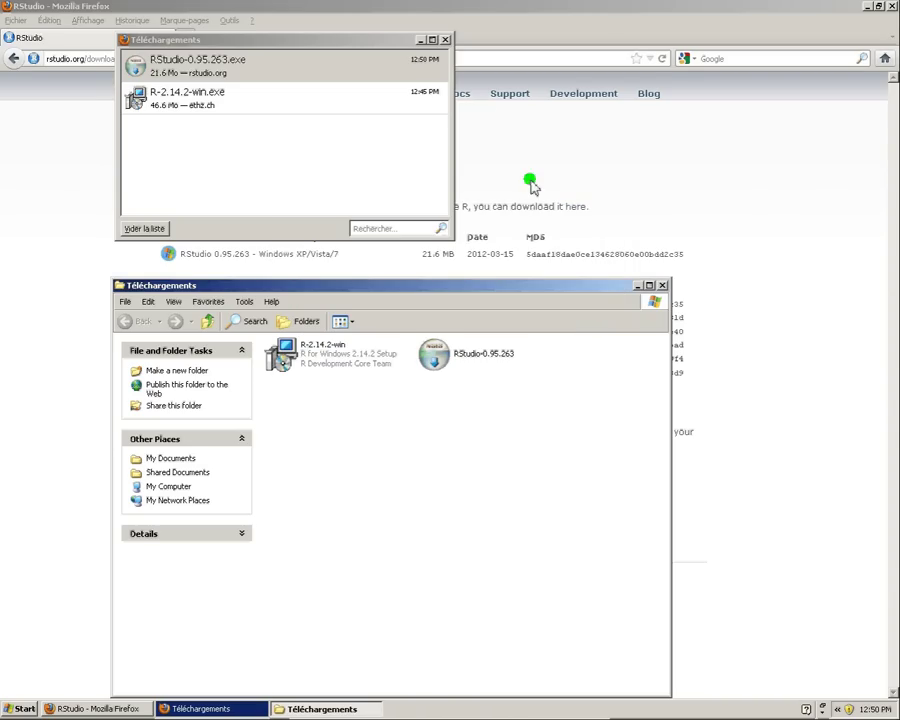
Close the download list, the Téléchargements folder and Firefox to return to the empty desktop
click(446, 40)
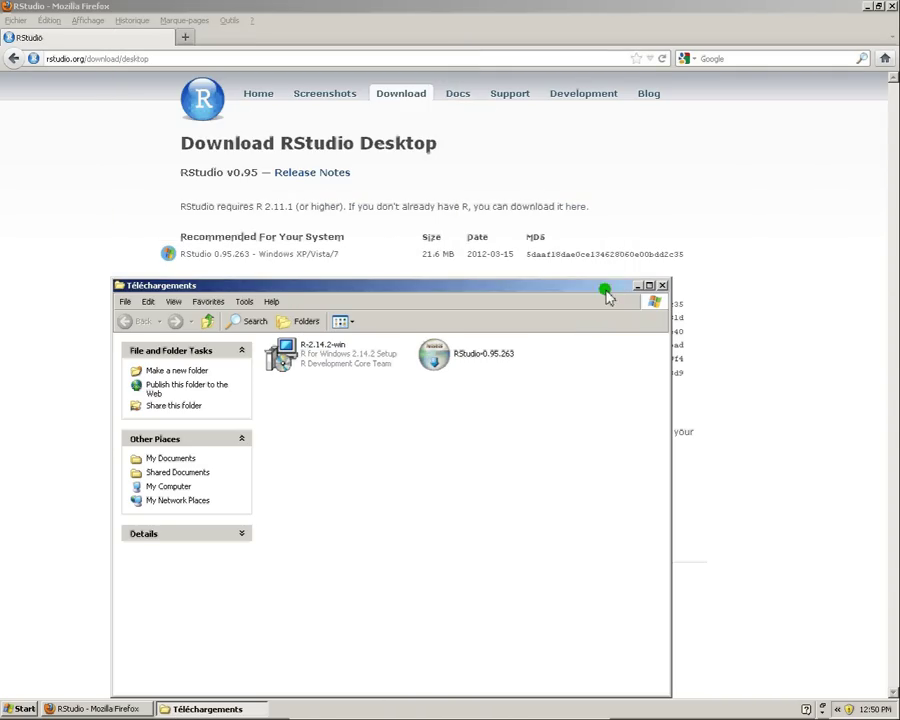
click(662, 287)
click(891, 6)
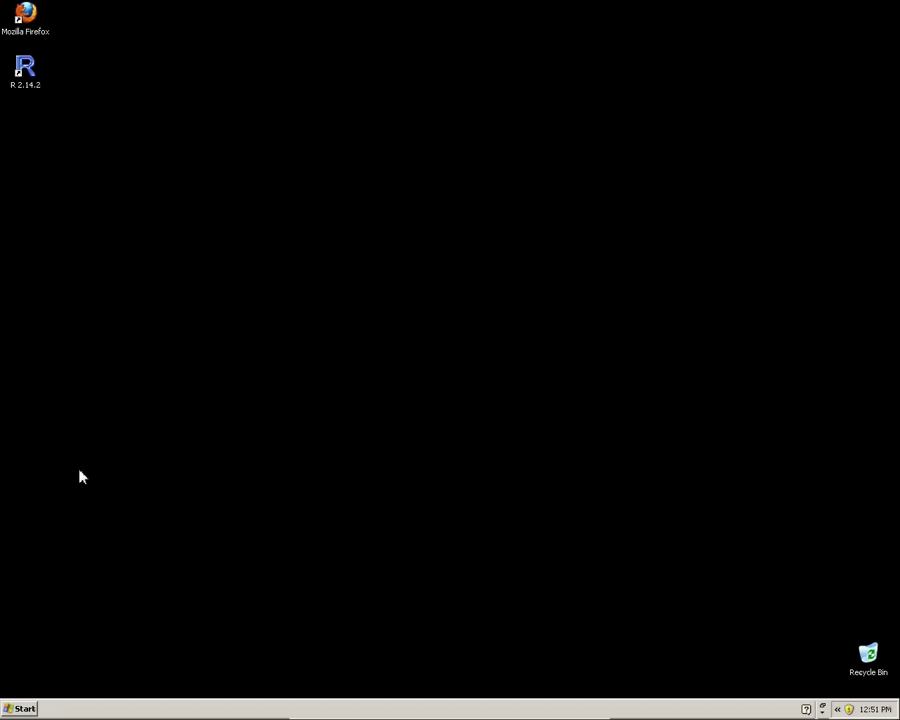
drag(123, 8, 108, 209)
Launch the newly installed RStudio to check that it starts, and close it
click(31, 709)
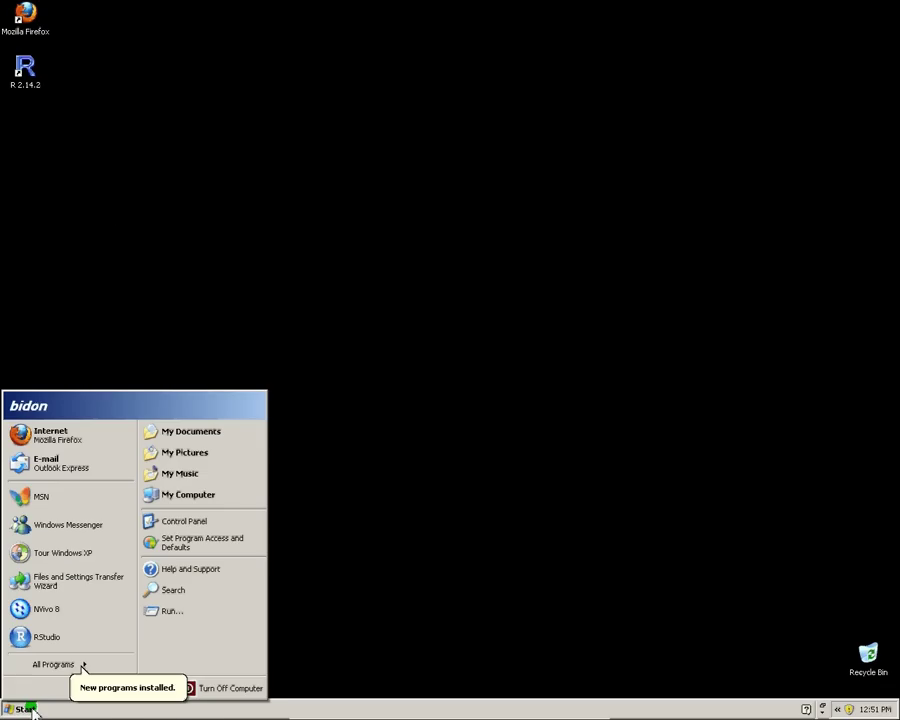
click(45, 640)
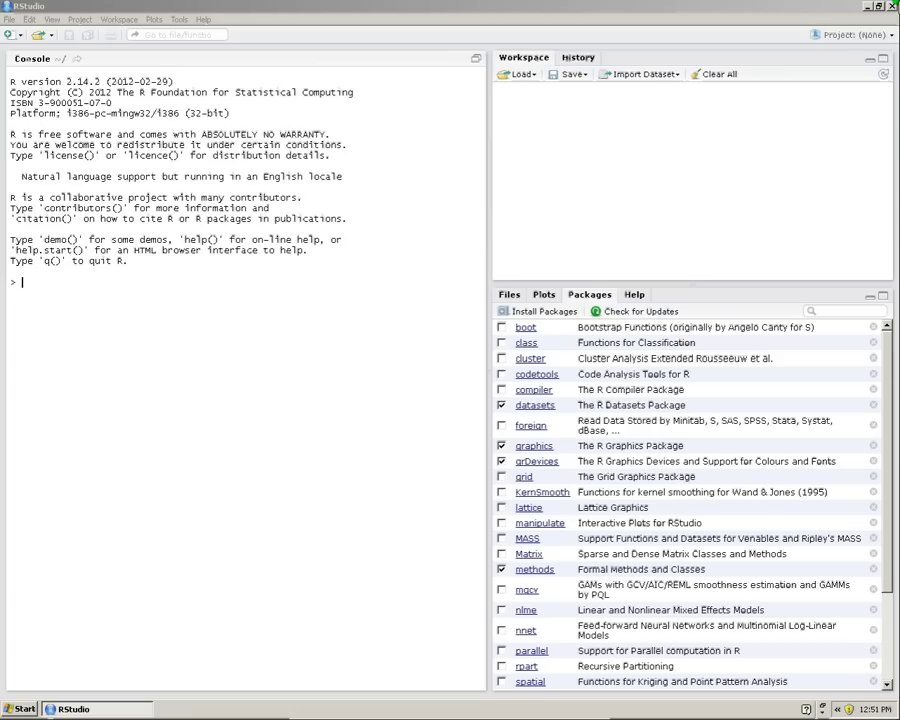
click(697, 121)
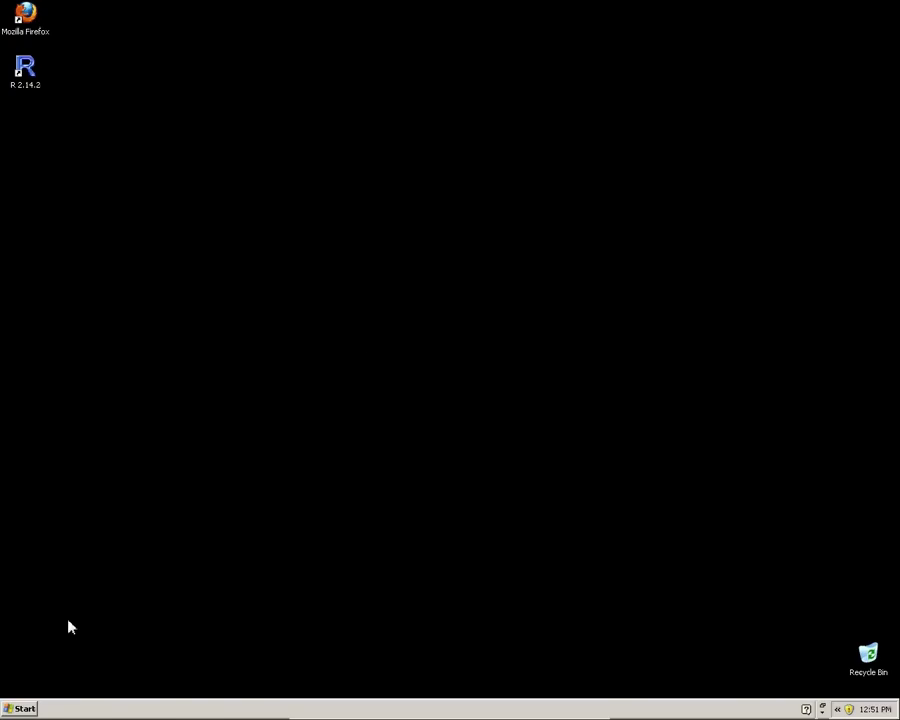
Copy the RStudio shortcut from its installed program folder to the desktop and place it below the R 2.14.2 icon
click(15, 710)
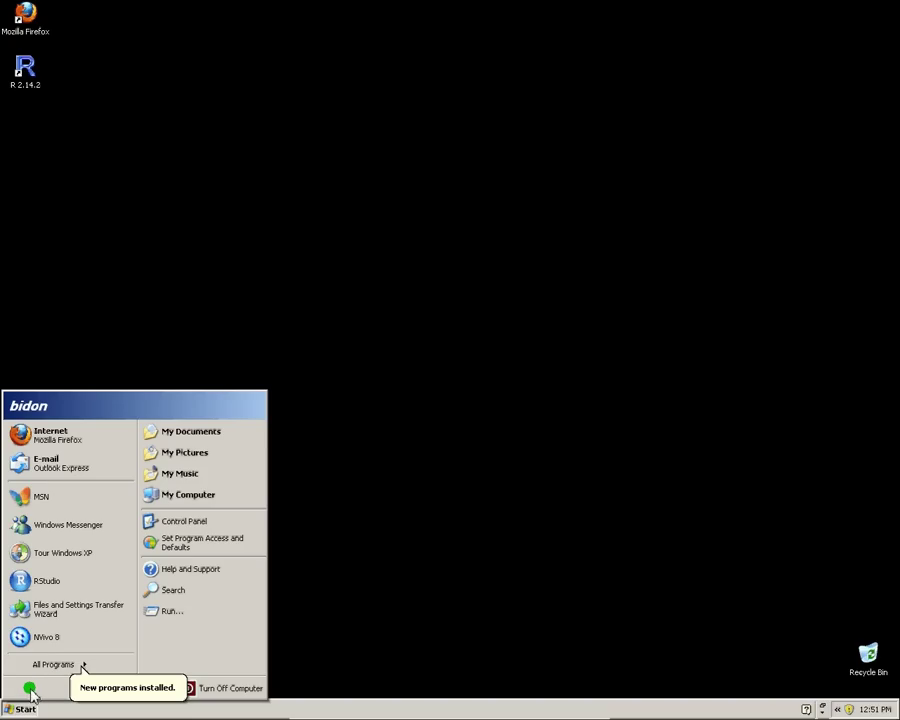
click(52, 670)
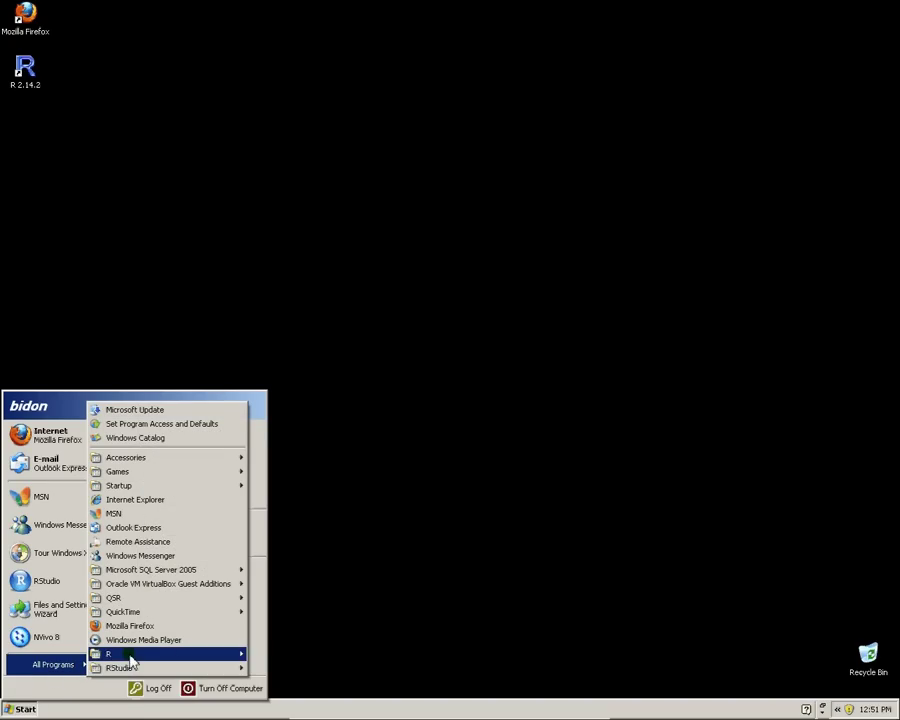
click(176, 666)
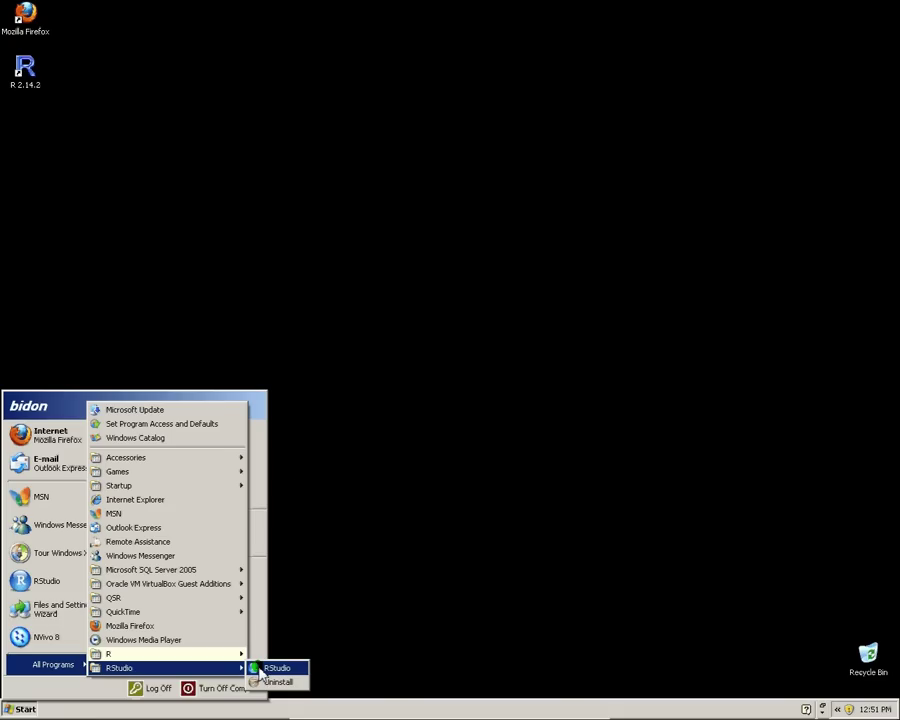
drag(260, 673, 167, 238)
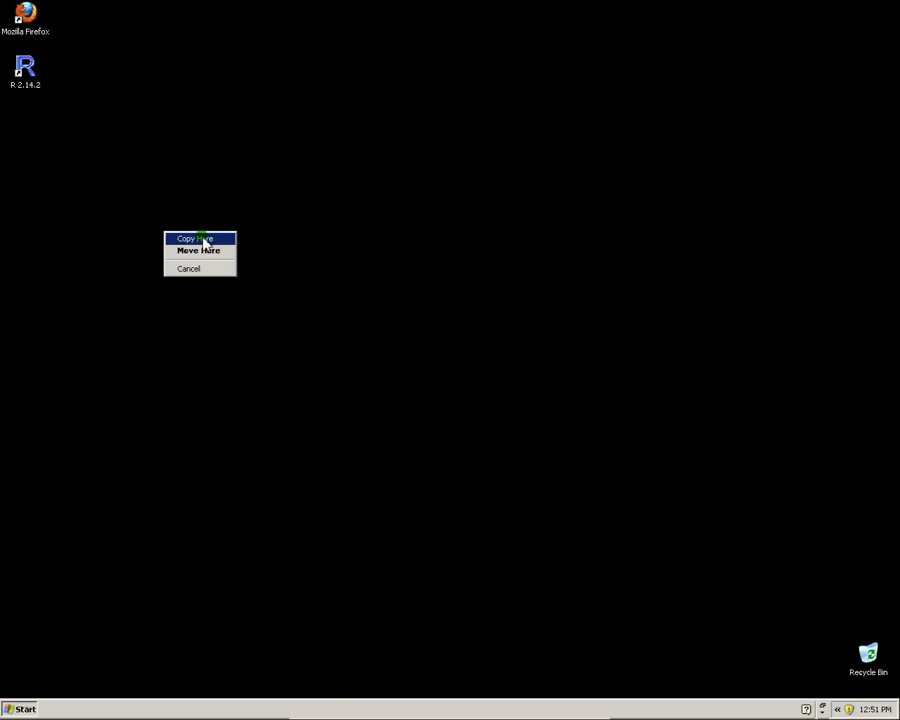
click(204, 239)
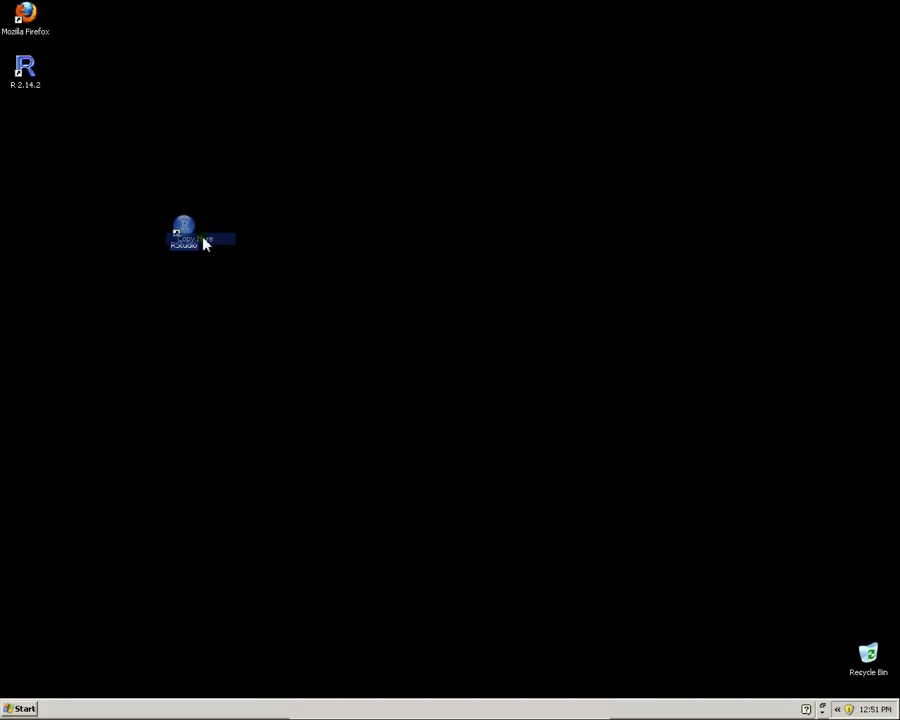
click(193, 293)
drag(184, 248, 14, 172)
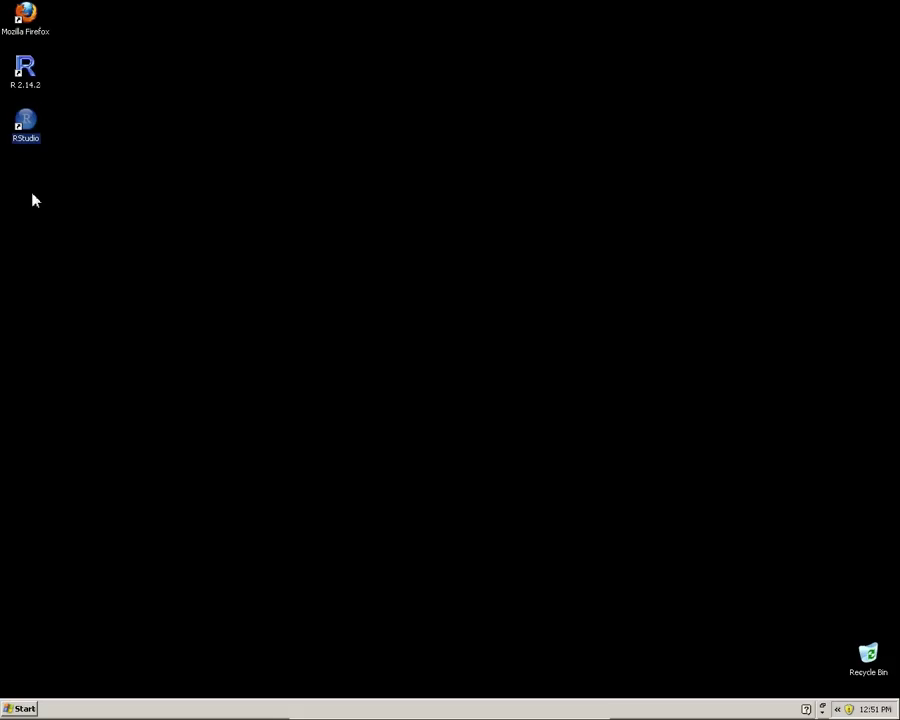
Launch RStudio from its desktop shortcut and look through the whole package list
double_click(33, 137)
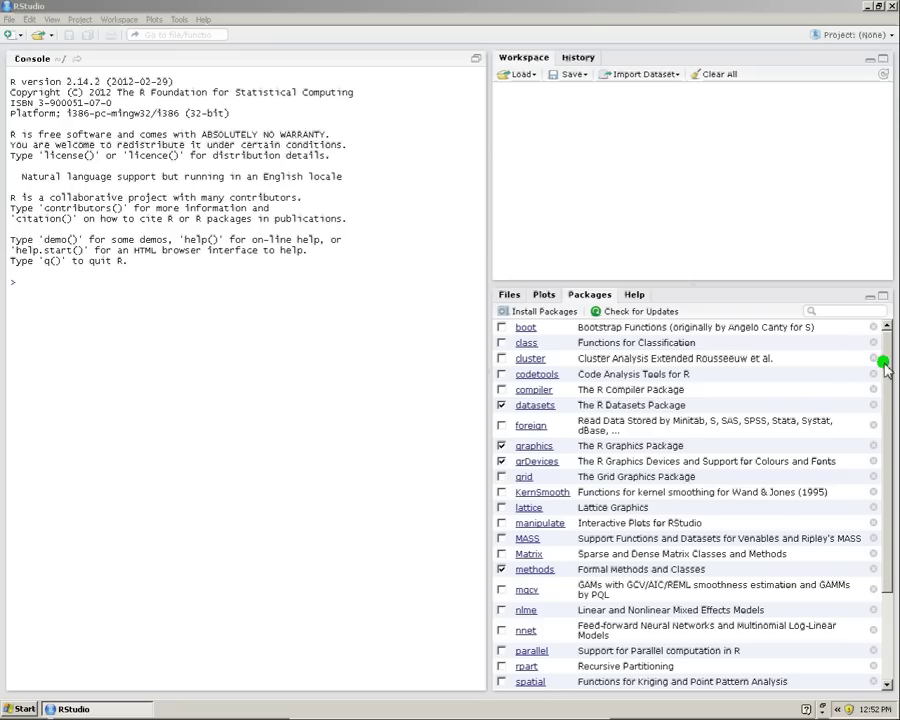
drag(884, 362, 884, 493)
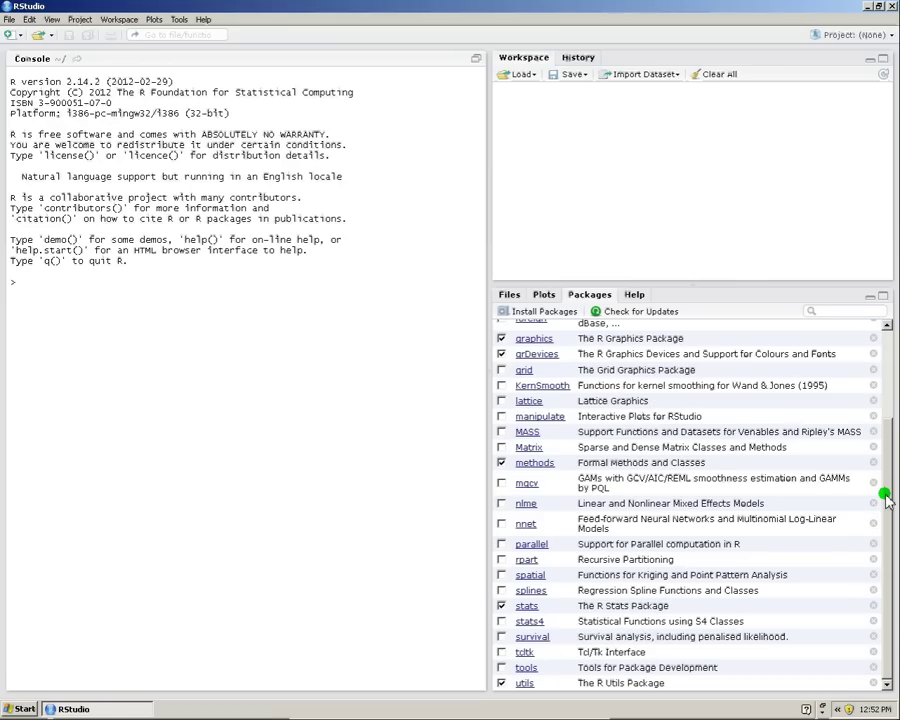
drag(886, 497, 873, 359)
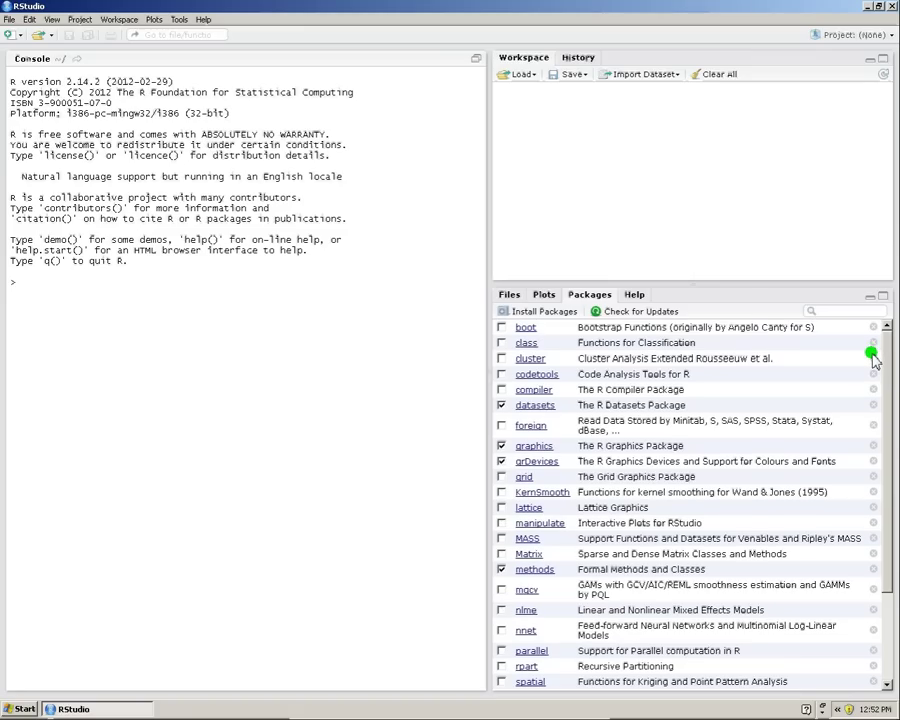
View RStudio's Files, Plots, Packages and Help panes in turn
click(508, 294)
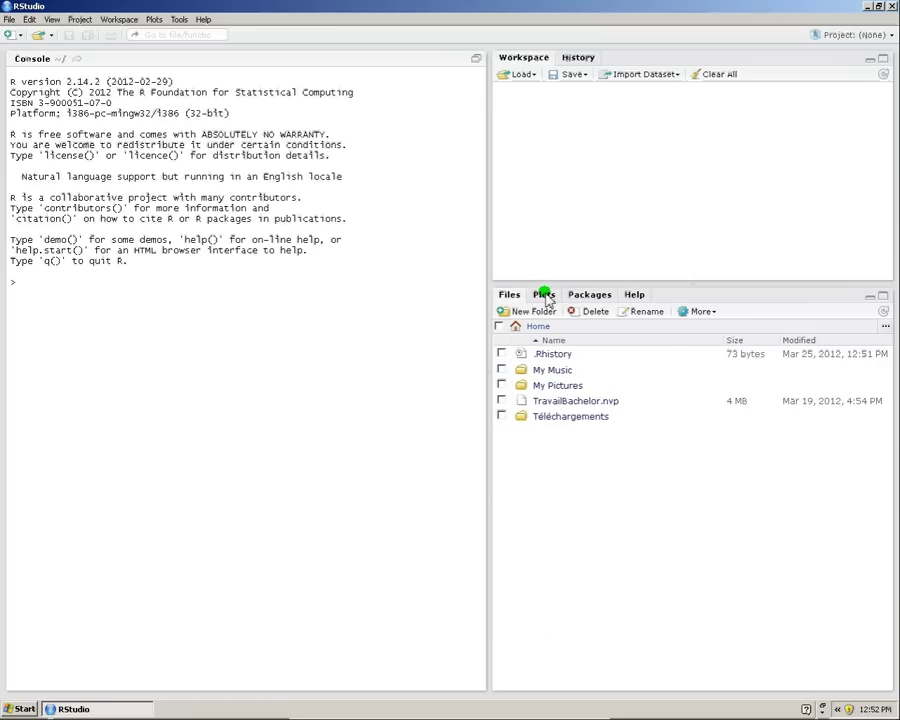
click(545, 296)
click(587, 297)
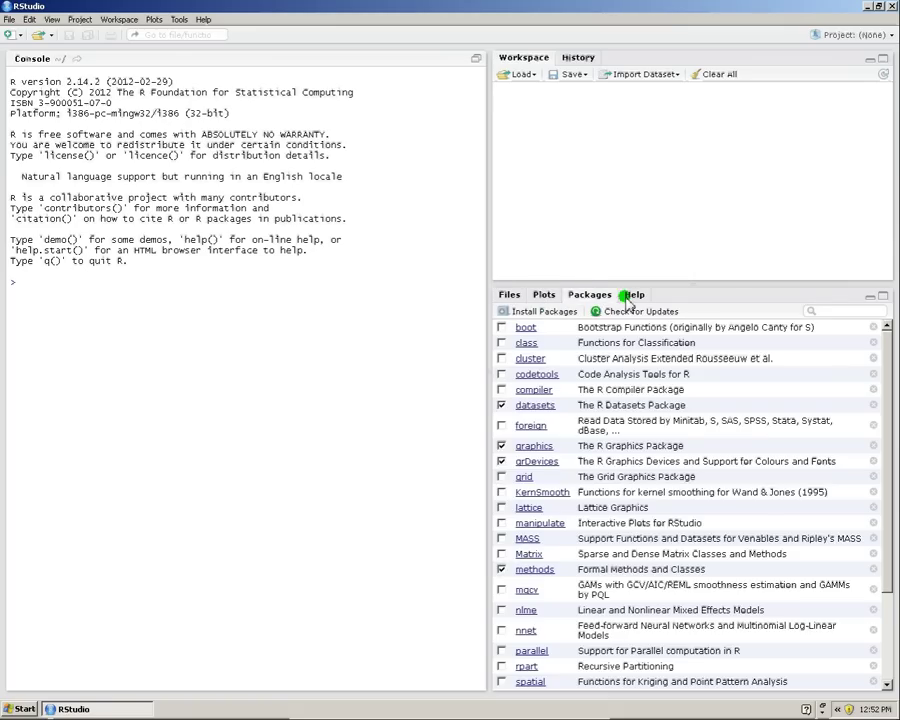
click(626, 296)
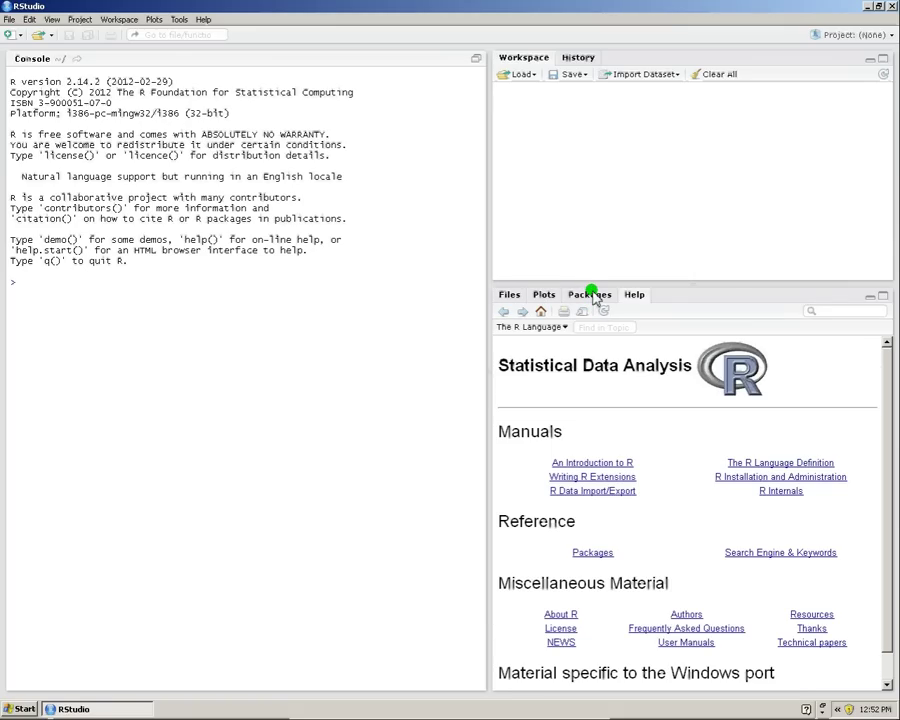
Start a package installation from the CRAN repository and choose RQDA as the package to install
click(592, 296)
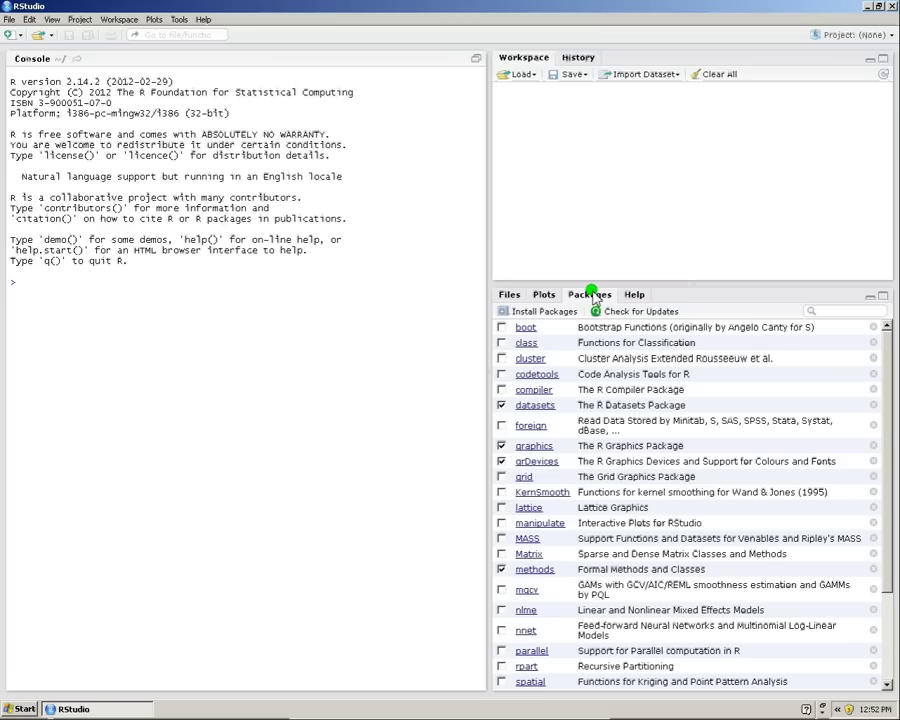
click(532, 316)
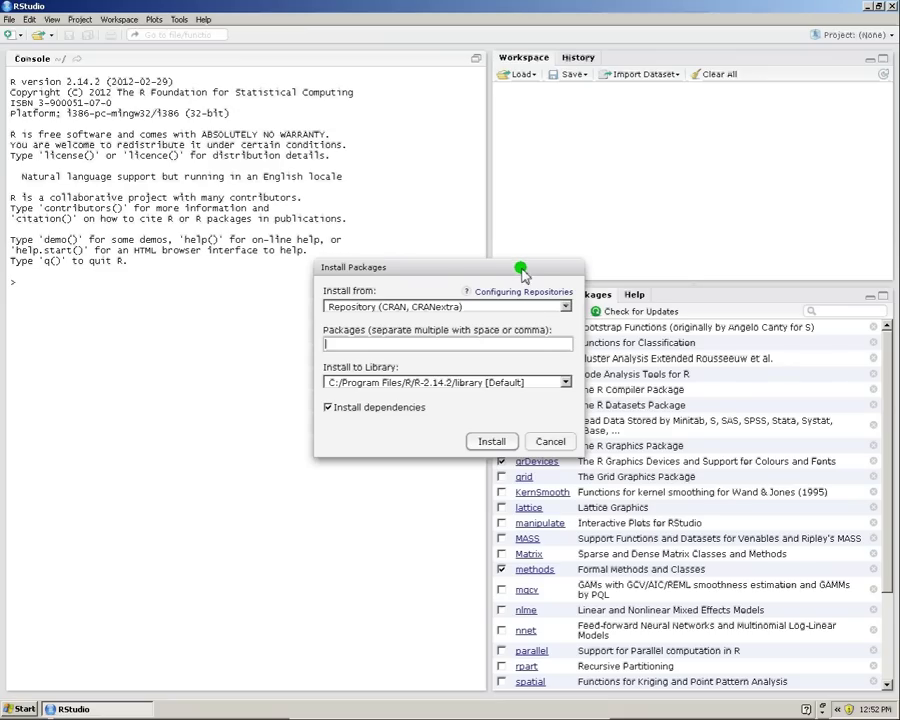
drag(522, 275, 390, 275)
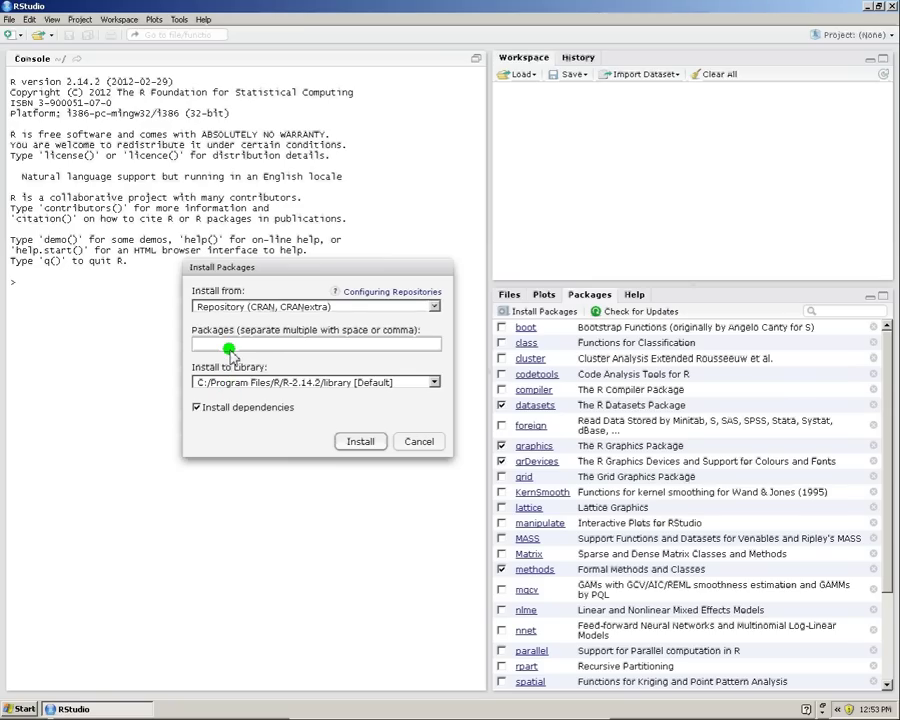
text(r)
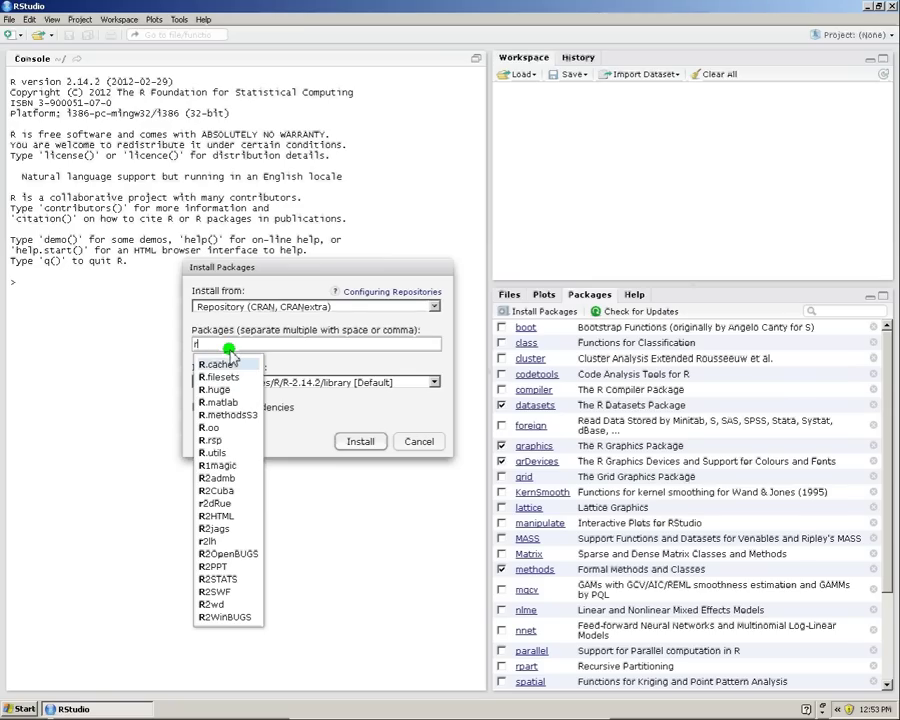
text(q)
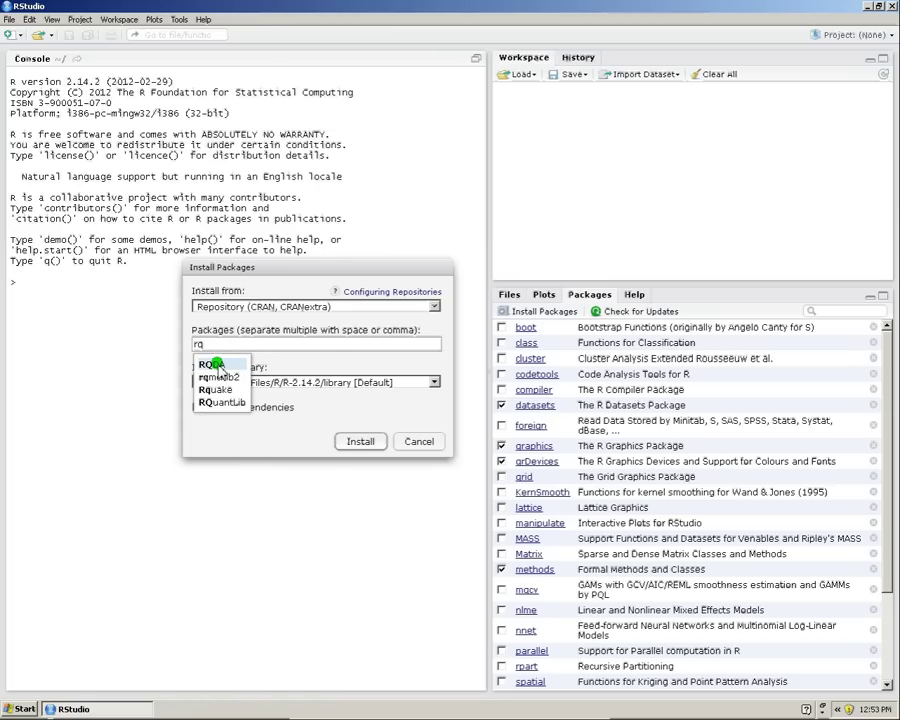
click(218, 365)
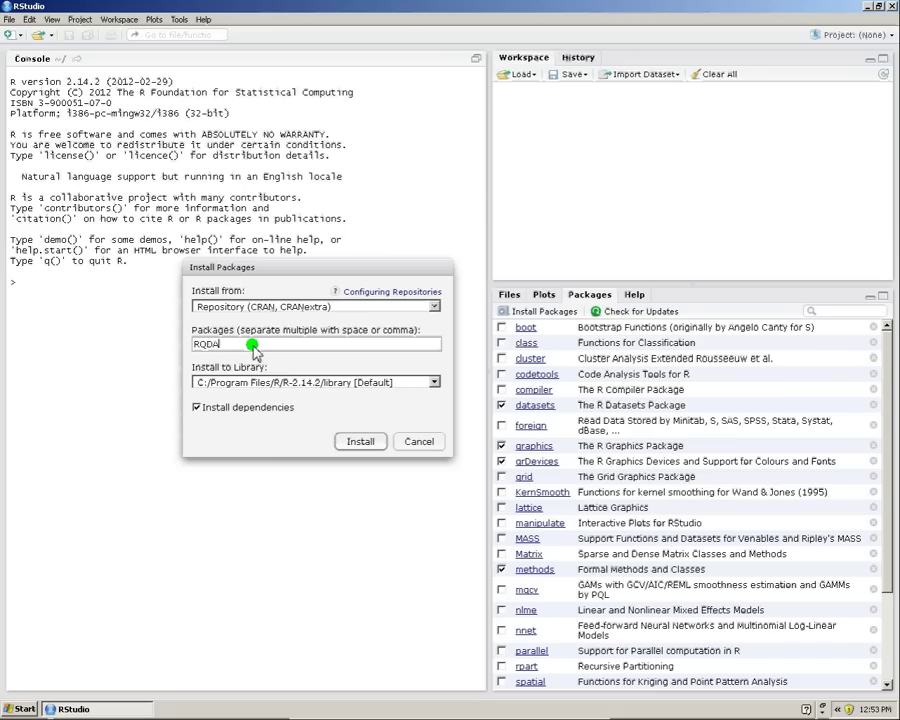
Install RQDA with its dependencies into the default R-2.14.2 library and look through the updated package list
drag(254, 347, 169, 301)
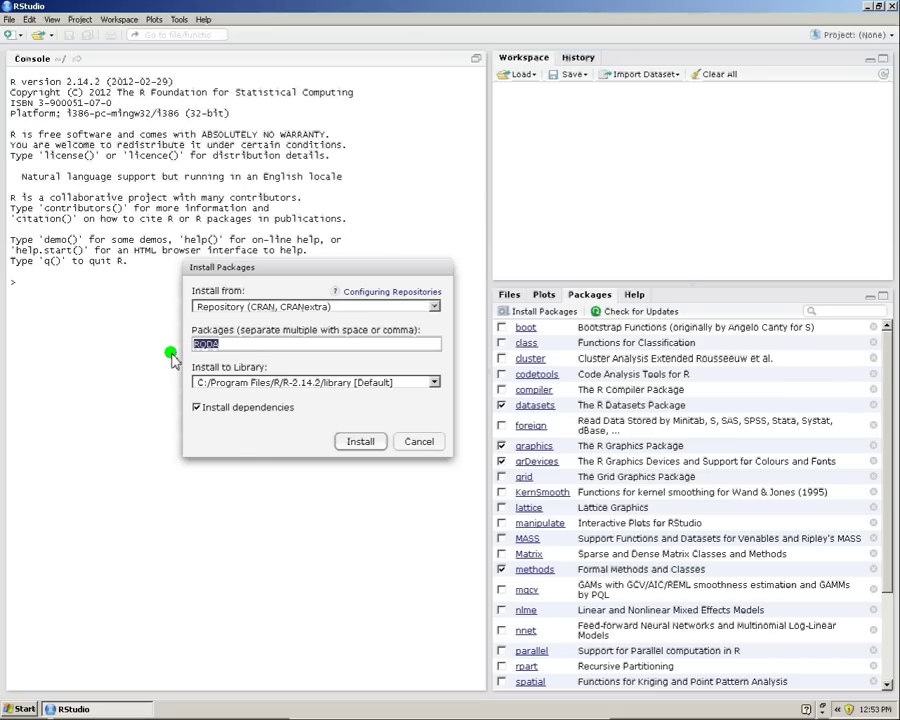
click(225, 346)
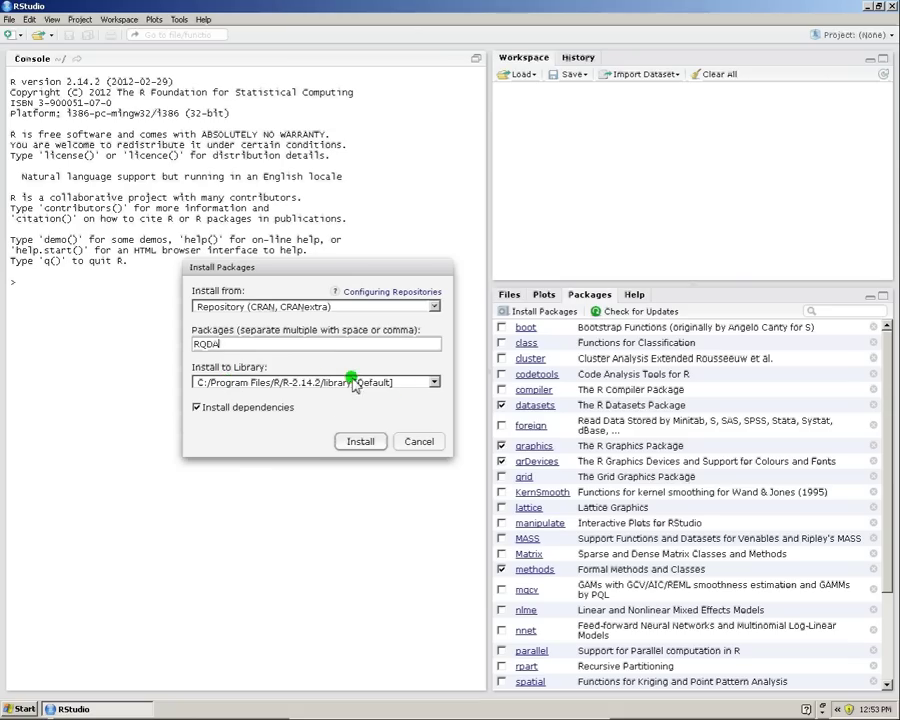
click(197, 407)
click(197, 407)
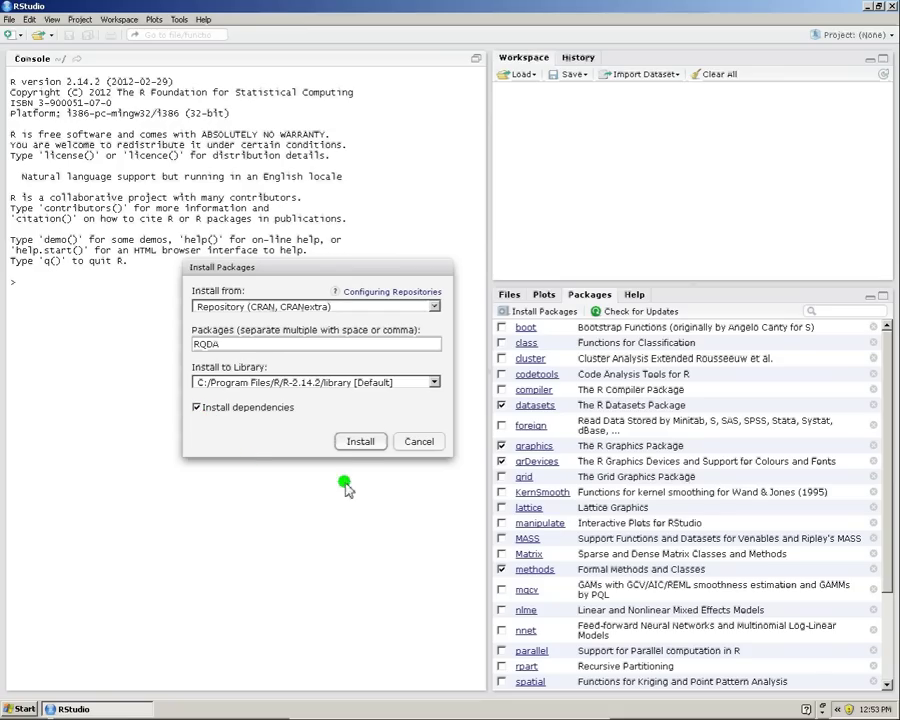
click(359, 442)
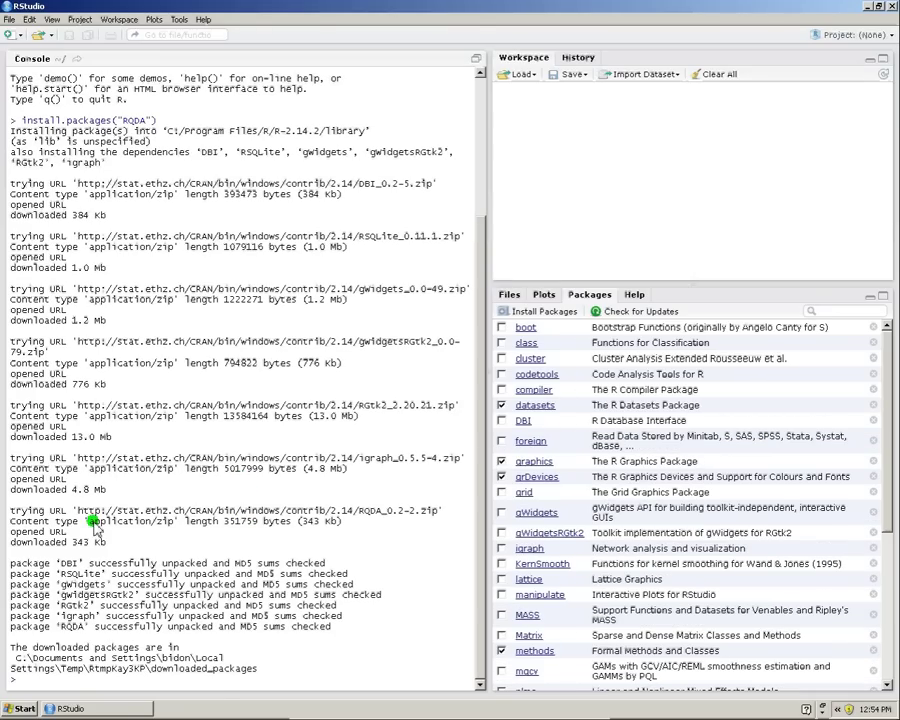
click(78, 688)
drag(886, 344, 805, 316)
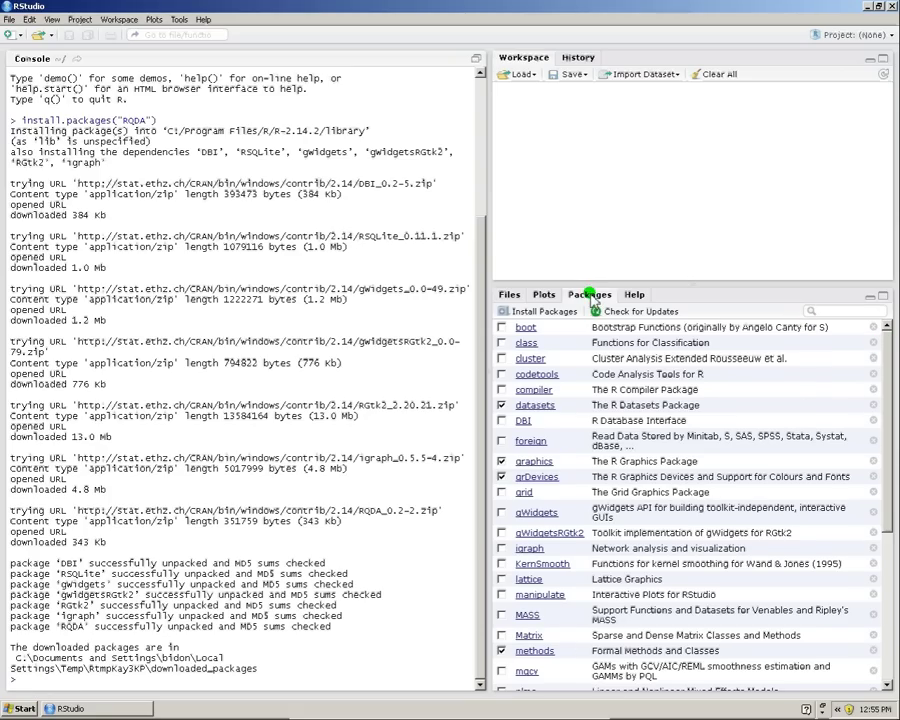